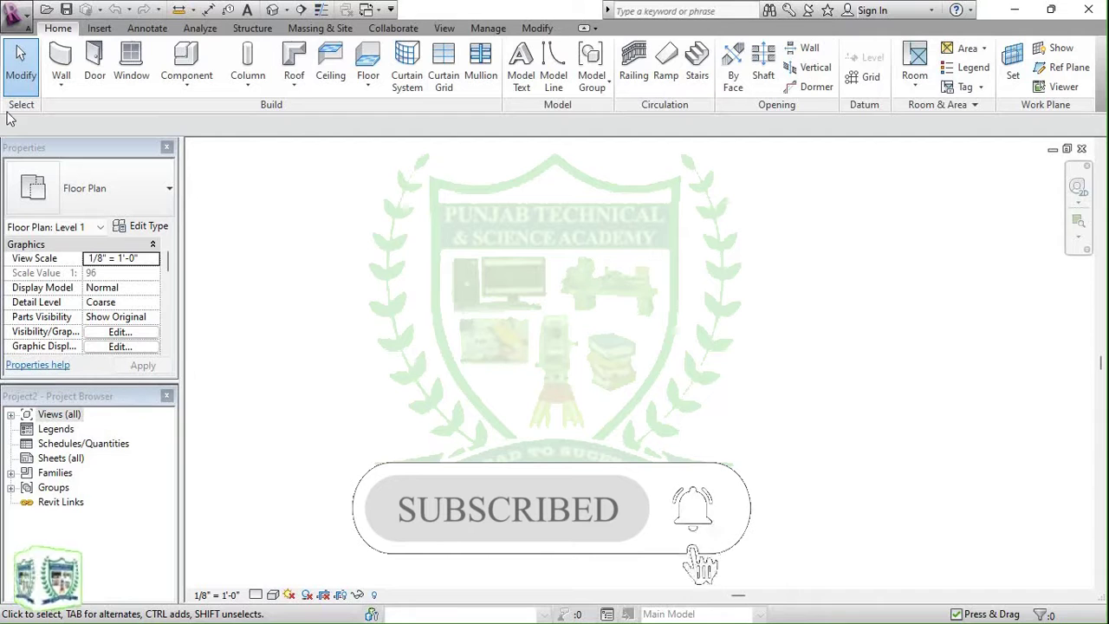
# - Start placing Basic Wall Wall 1 walls, then try the Door tool, which prompts to load a Doors family
pyautogui.click(63, 59)
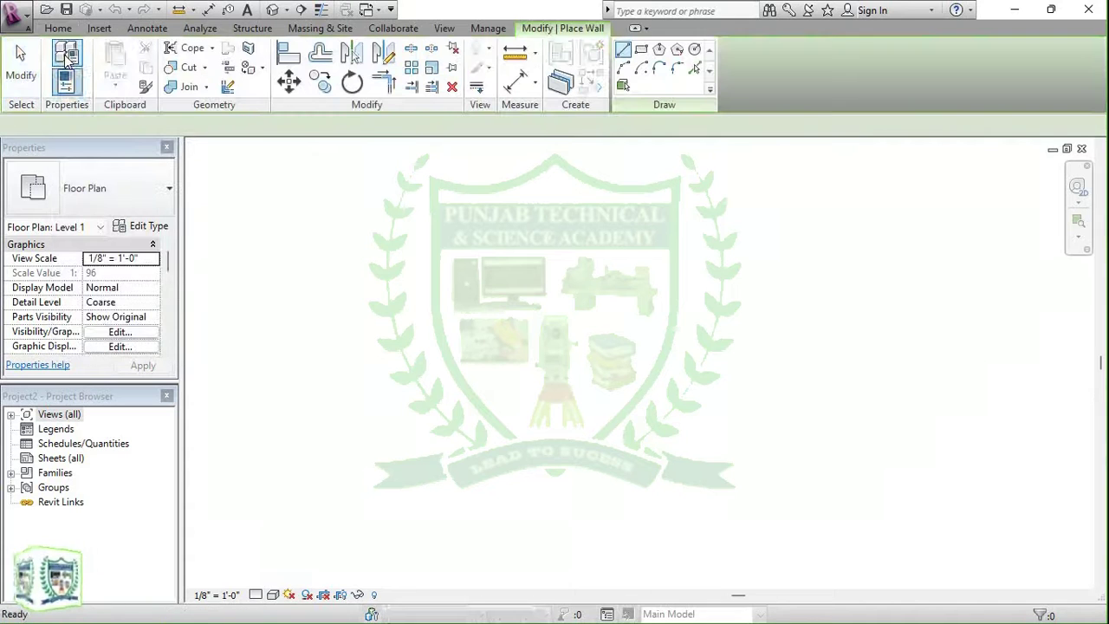
pyautogui.click(58, 28)
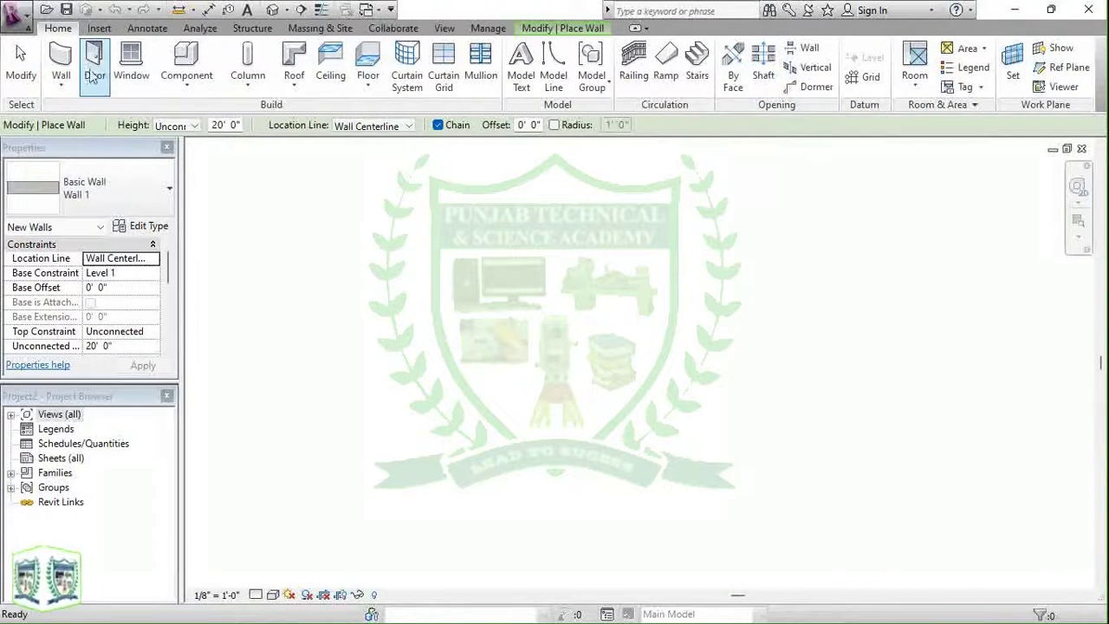
pyautogui.click(62, 57)
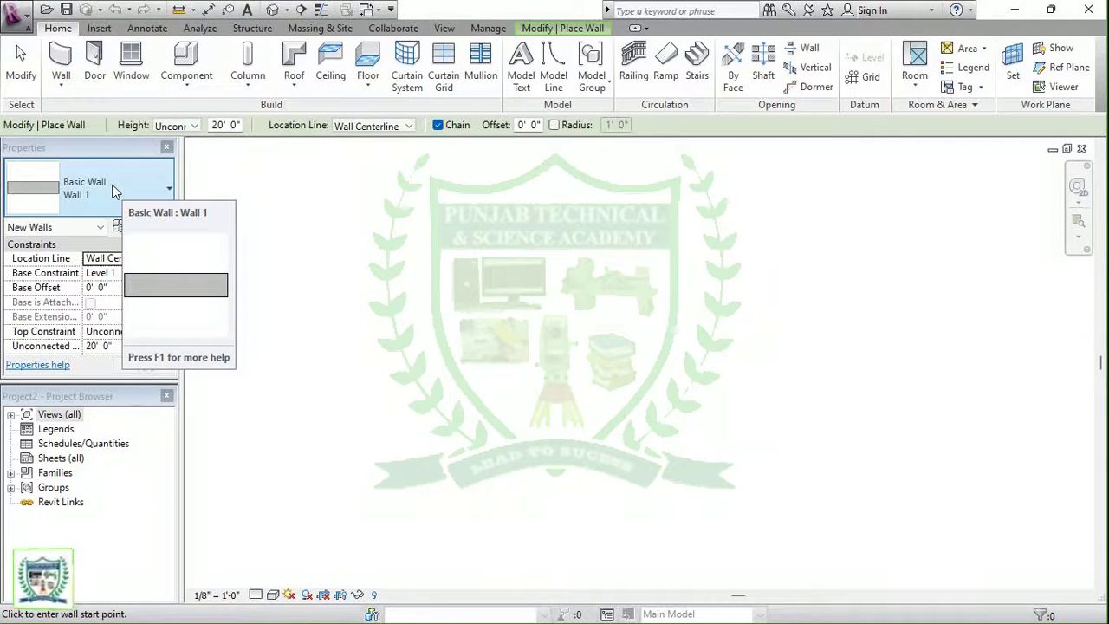
pyautogui.click(95, 58)
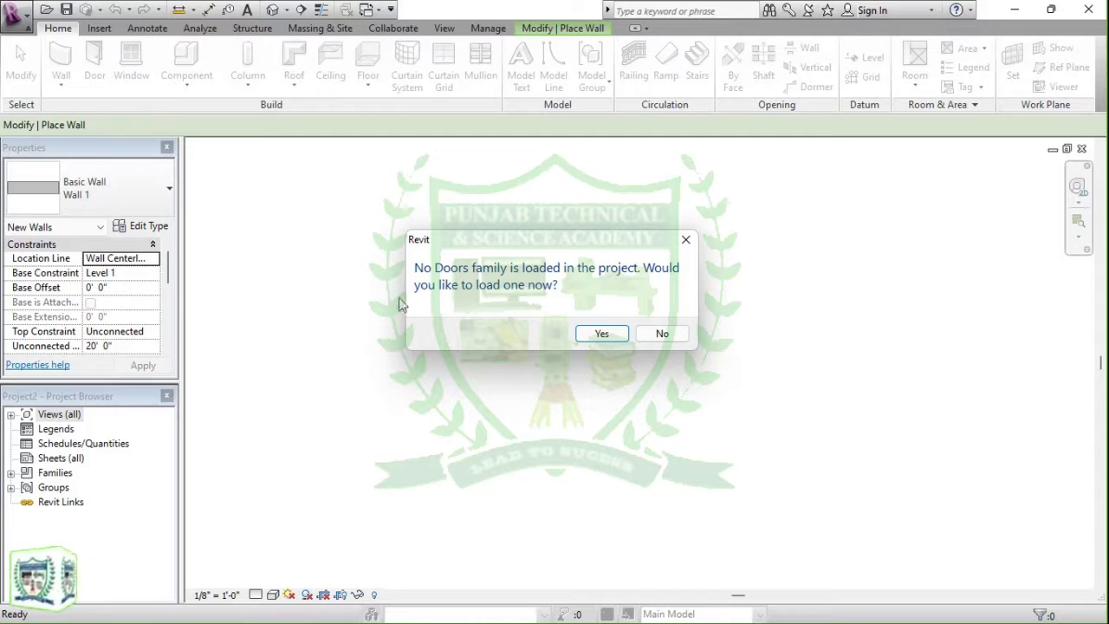
# - Decline loading Door and Window families and return to placing Basic Wall Wall 1
pyautogui.click(667, 336)
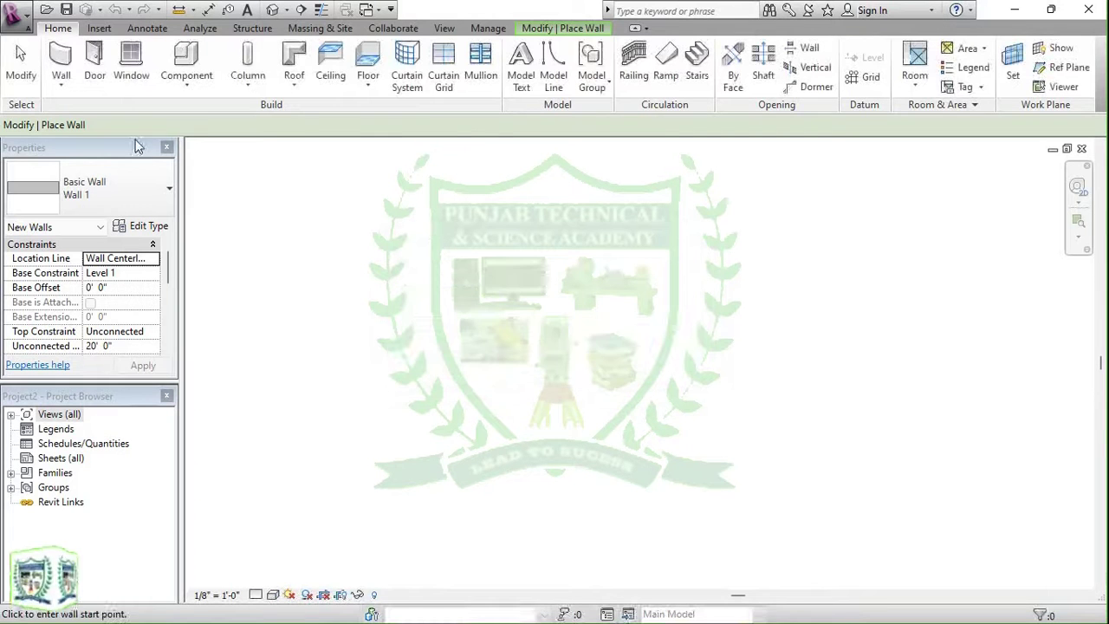
pyautogui.click(131, 65)
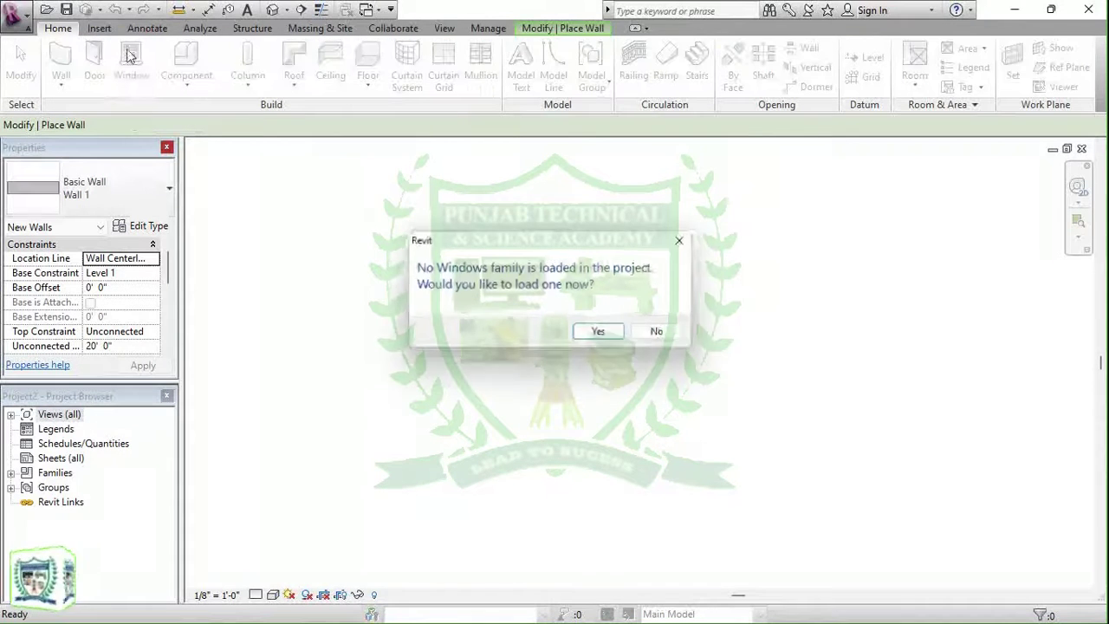
pyautogui.click(672, 334)
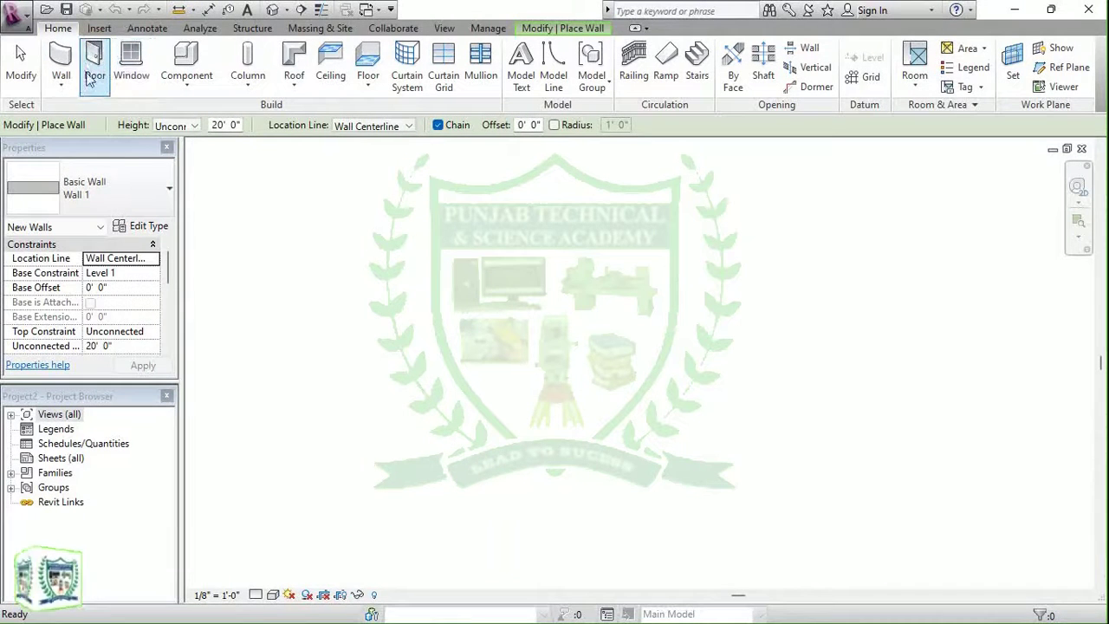
pyautogui.click(60, 69)
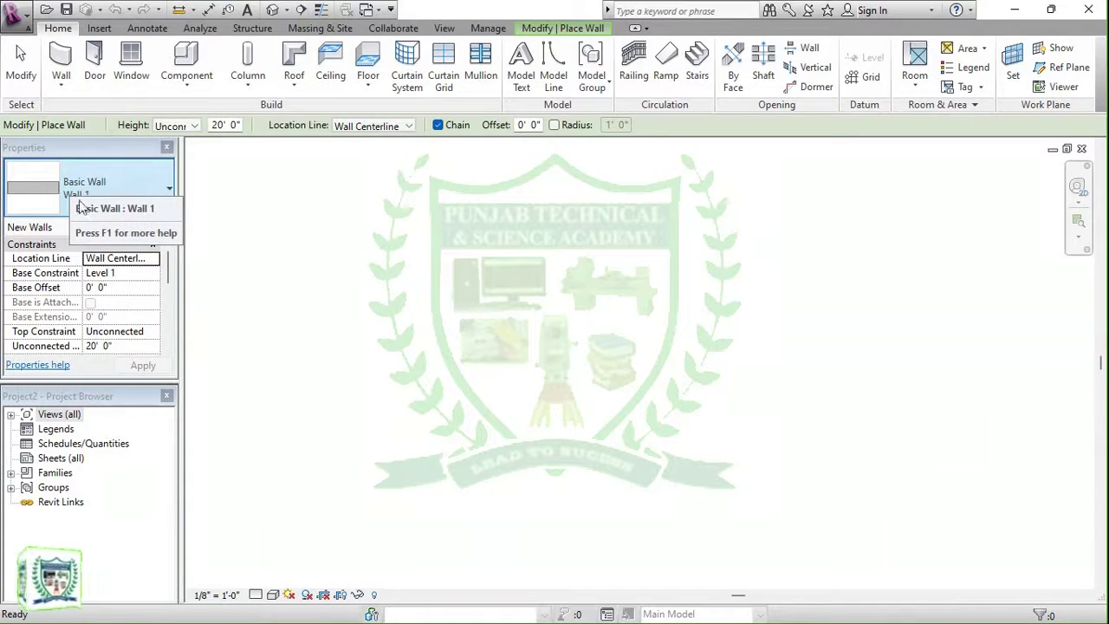
pyautogui.click(159, 198)
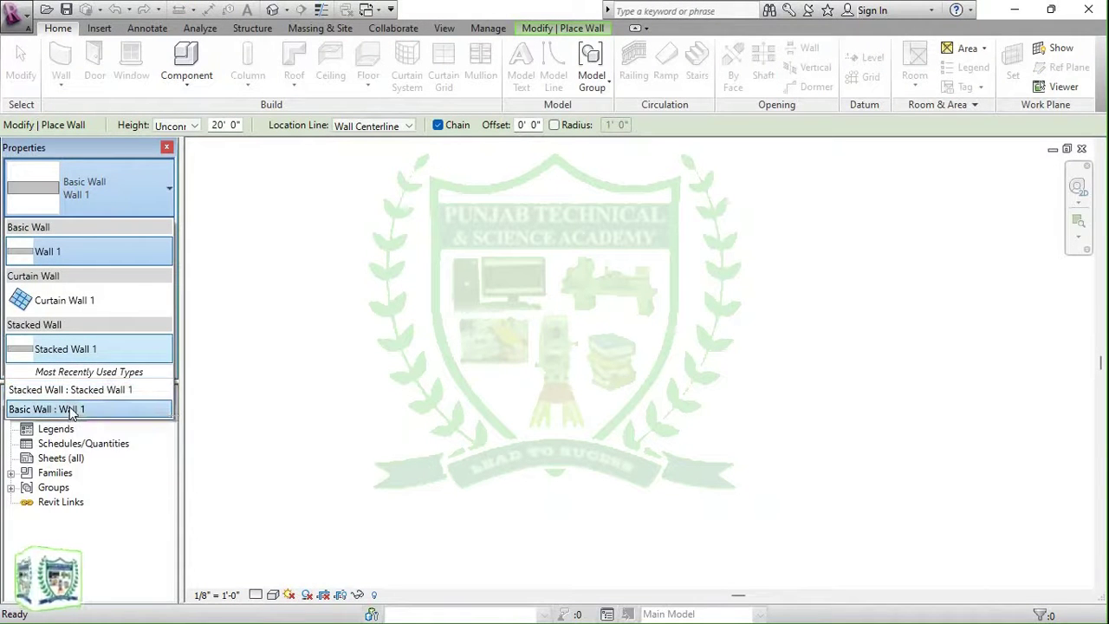
pyautogui.click(72, 410)
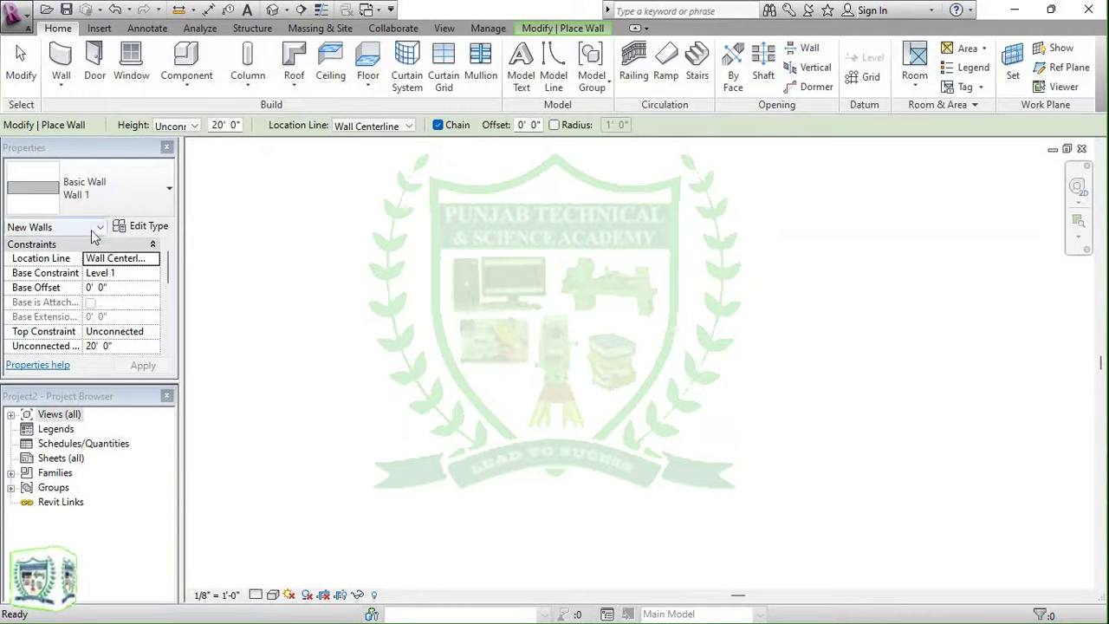
pyautogui.click(97, 227)
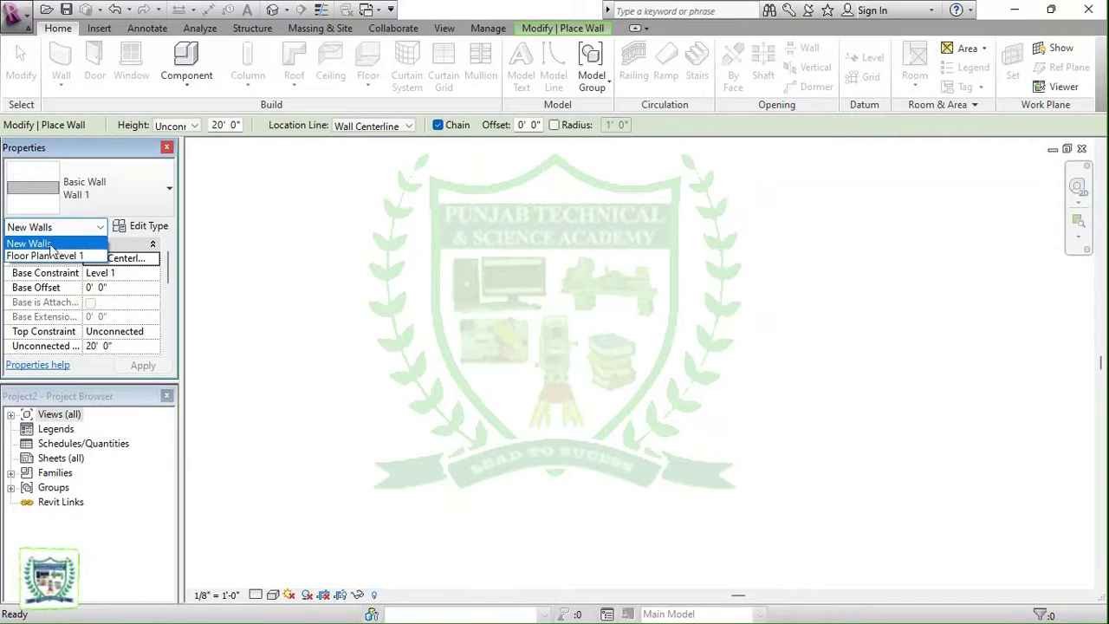
pyautogui.click(33, 244)
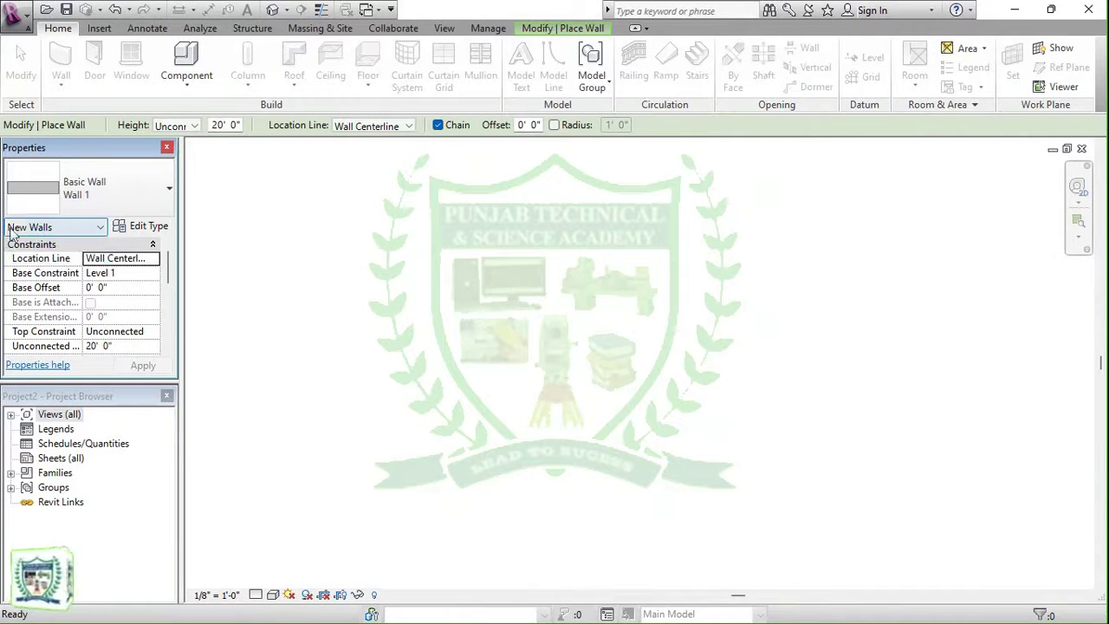
# - Duplicate the Basic Wall Wall 1 type into a new type named Wall 2
pyautogui.click(142, 223)
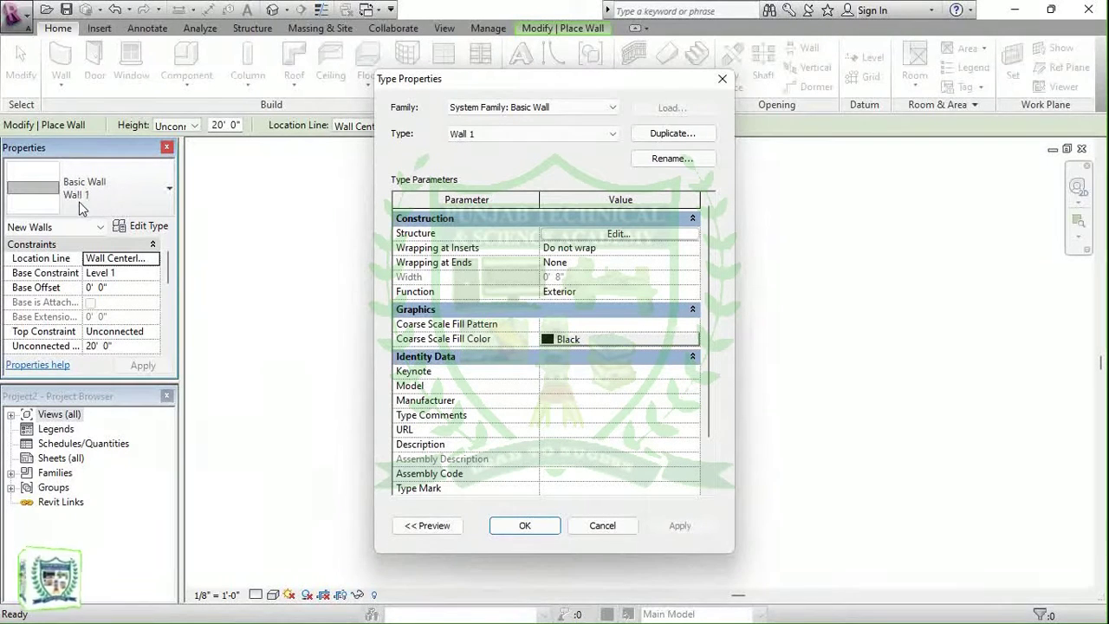
pyautogui.click(472, 139)
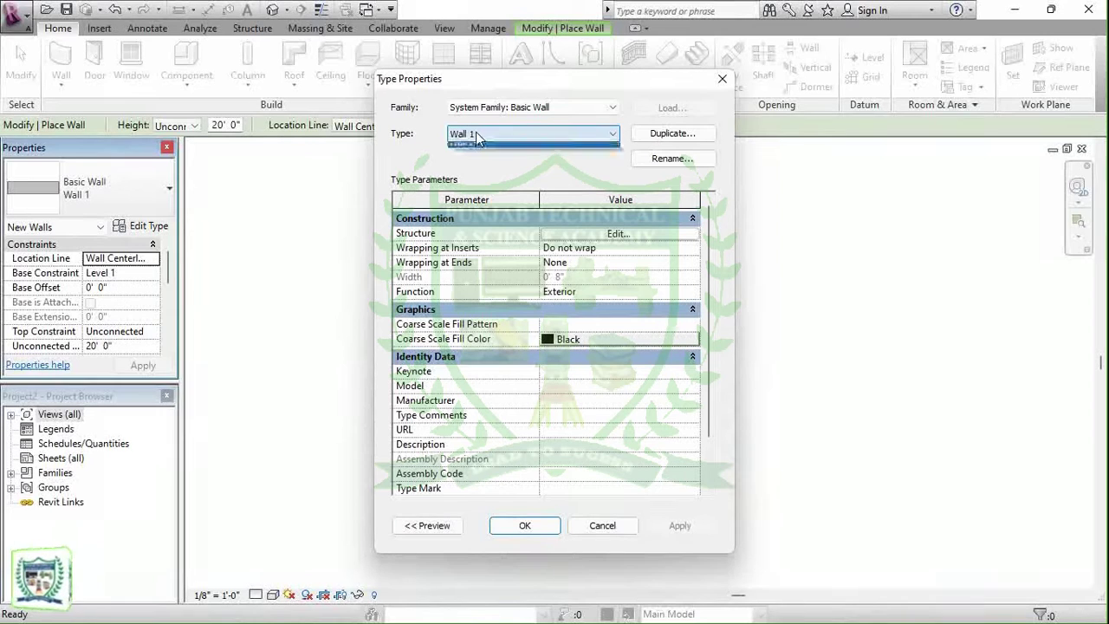
pyautogui.click(475, 146)
pyautogui.click(648, 137)
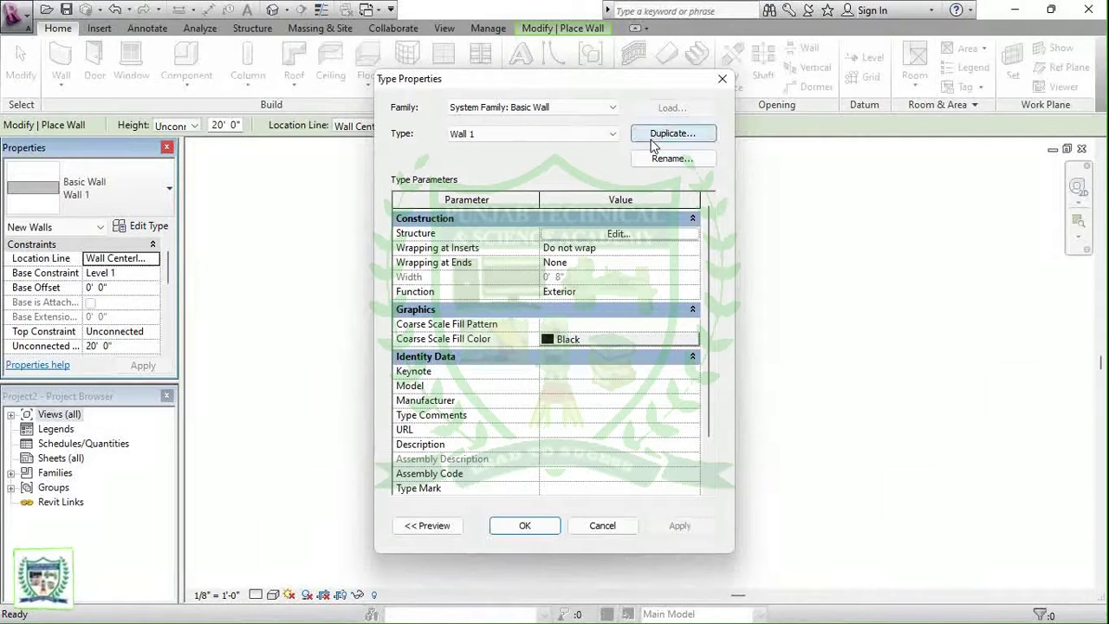
pyautogui.click(652, 143)
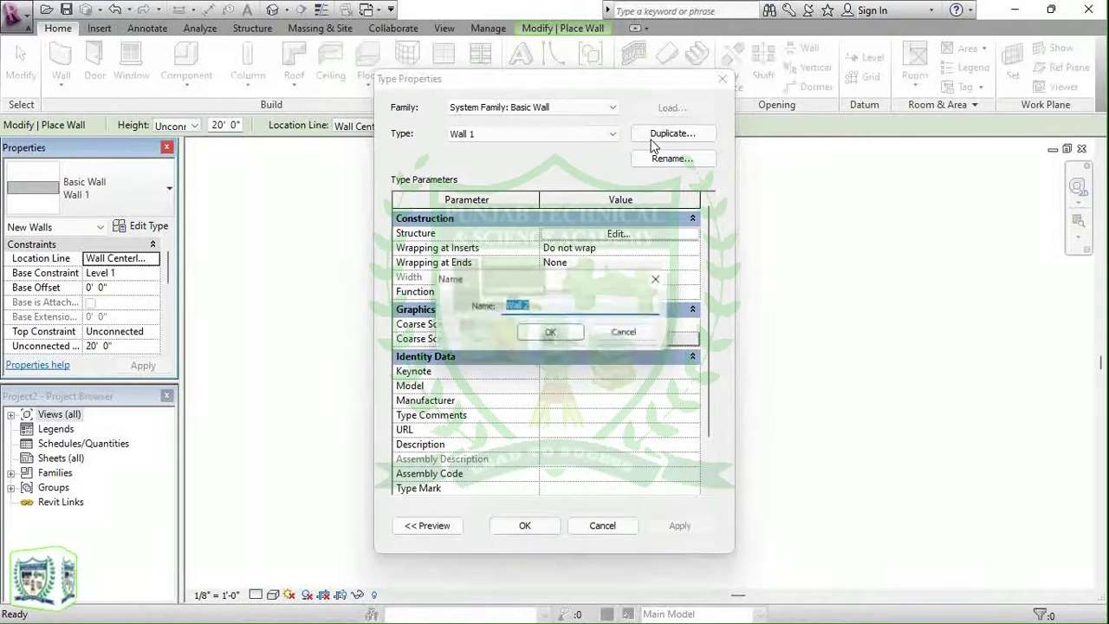
pyautogui.click(533, 339)
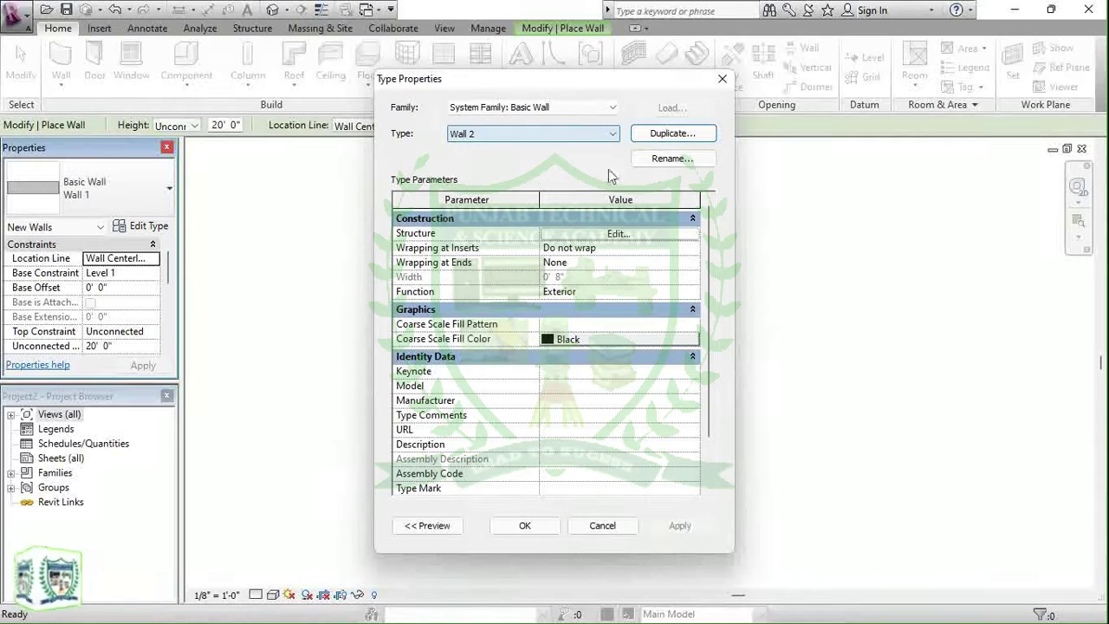
# - Rename the new wall type from Wall 2 to Wall 9"
pyautogui.click(641, 163)
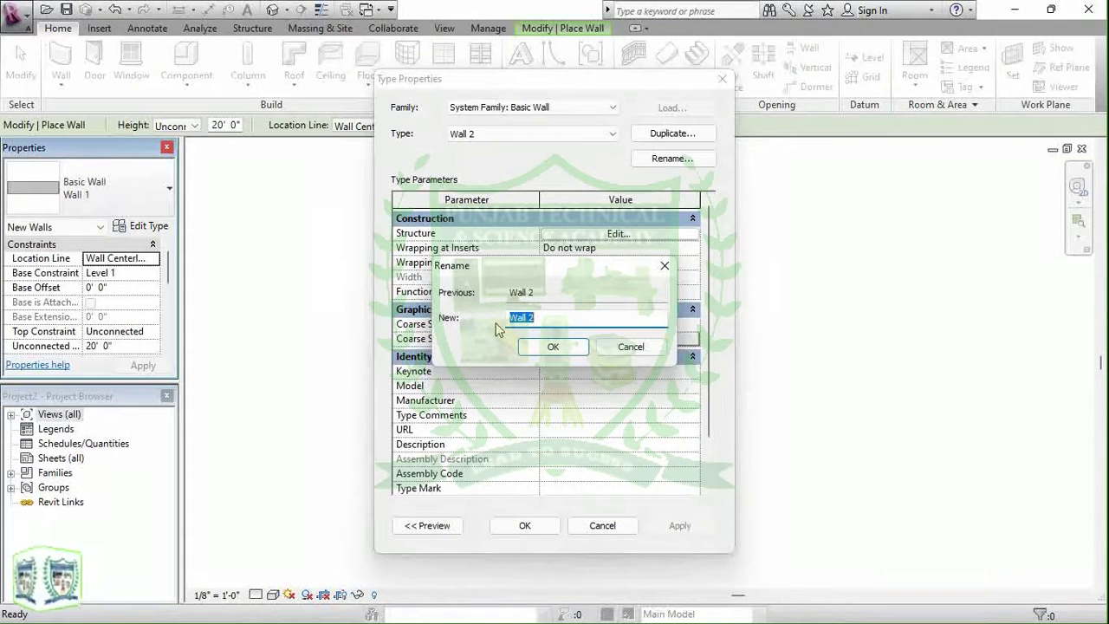
pyautogui.write('Wal')
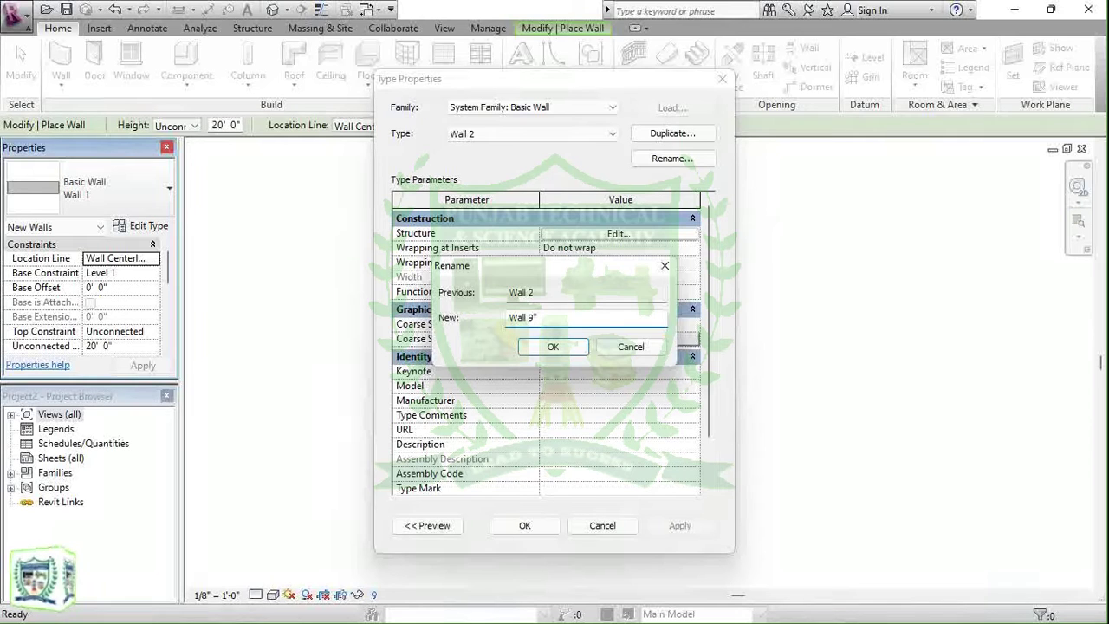
pyautogui.click(571, 346)
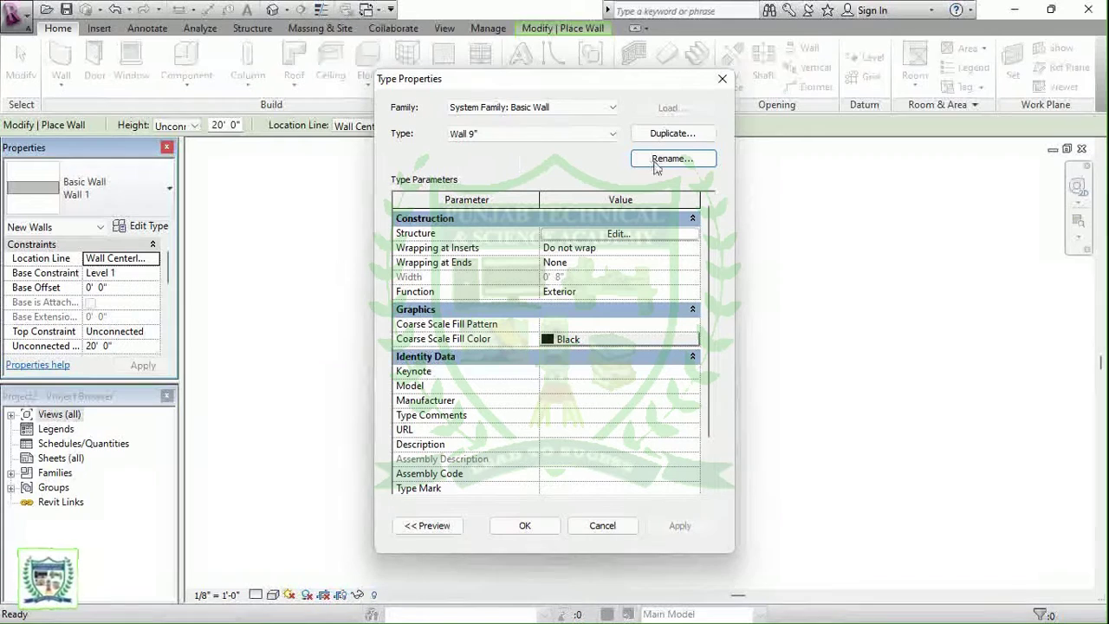
pyautogui.click(567, 235)
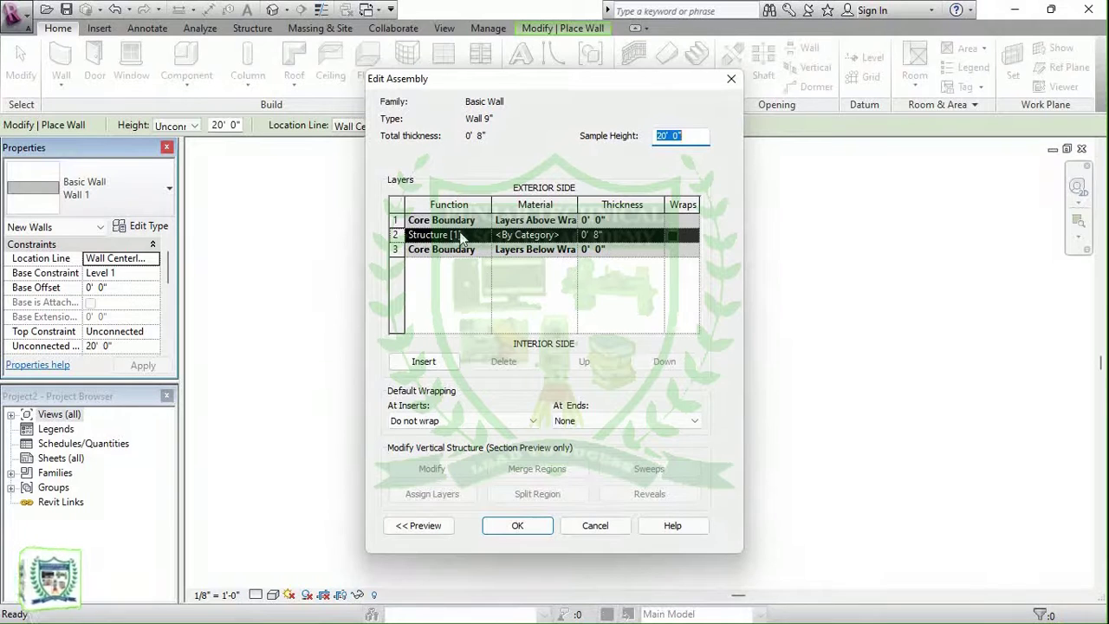
# - Set the Wall 9" structure layer thickness to 0' 9" and accept the assembly changes
pyautogui.click(597, 236)
pyautogui.write('9')
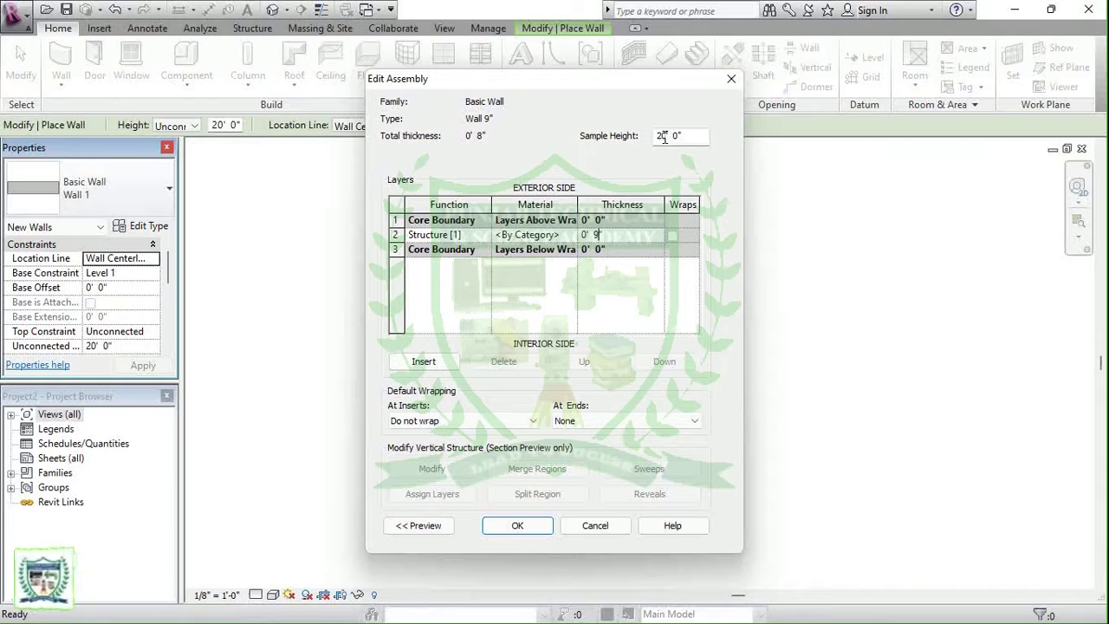
pyautogui.click(660, 137)
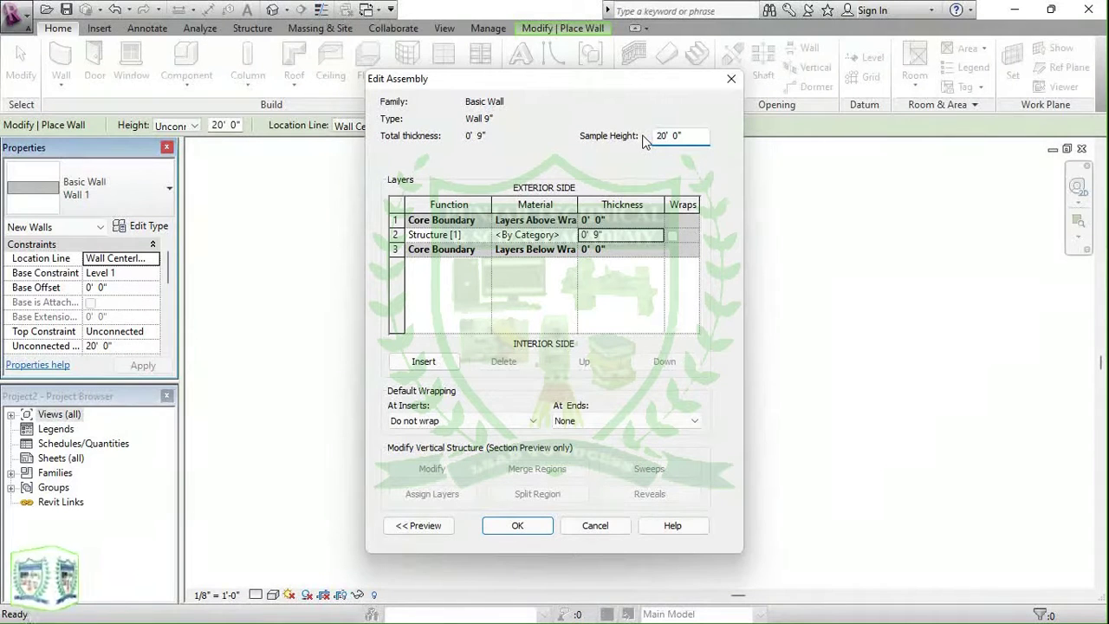
pyautogui.write('11')
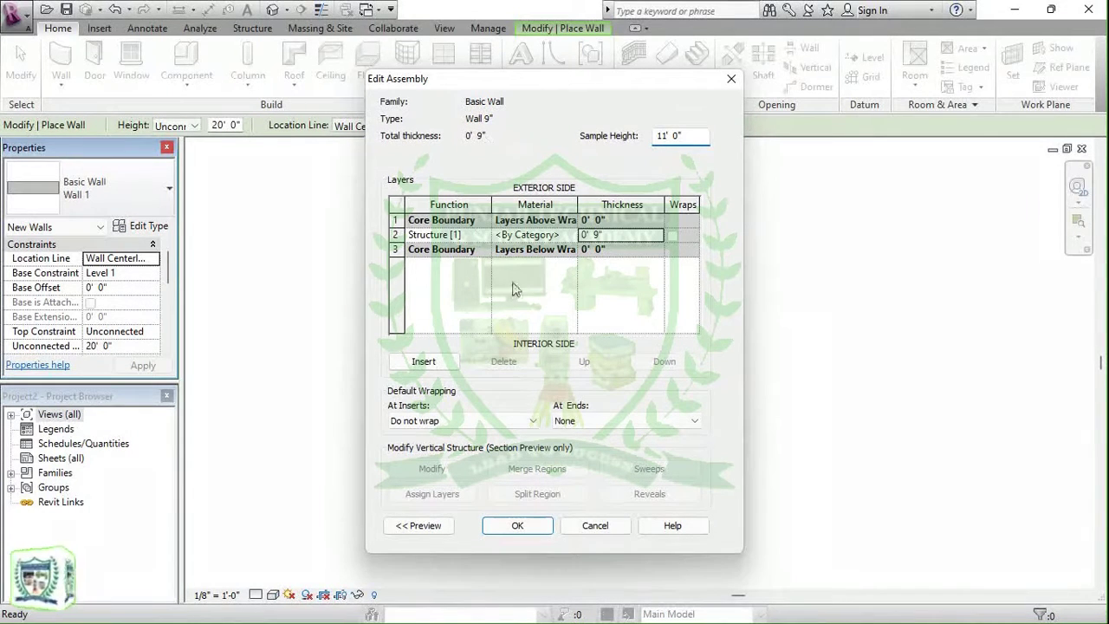
pyautogui.click(520, 526)
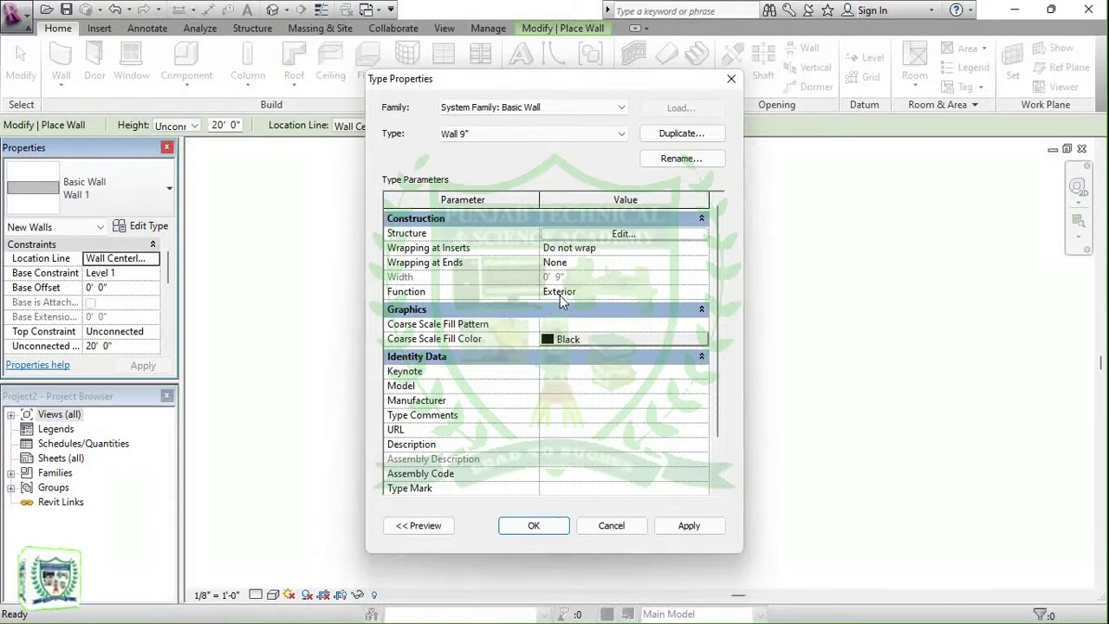
# - Keep the Wall 9" type's Function set to Exterior
pyautogui.click(559, 294)
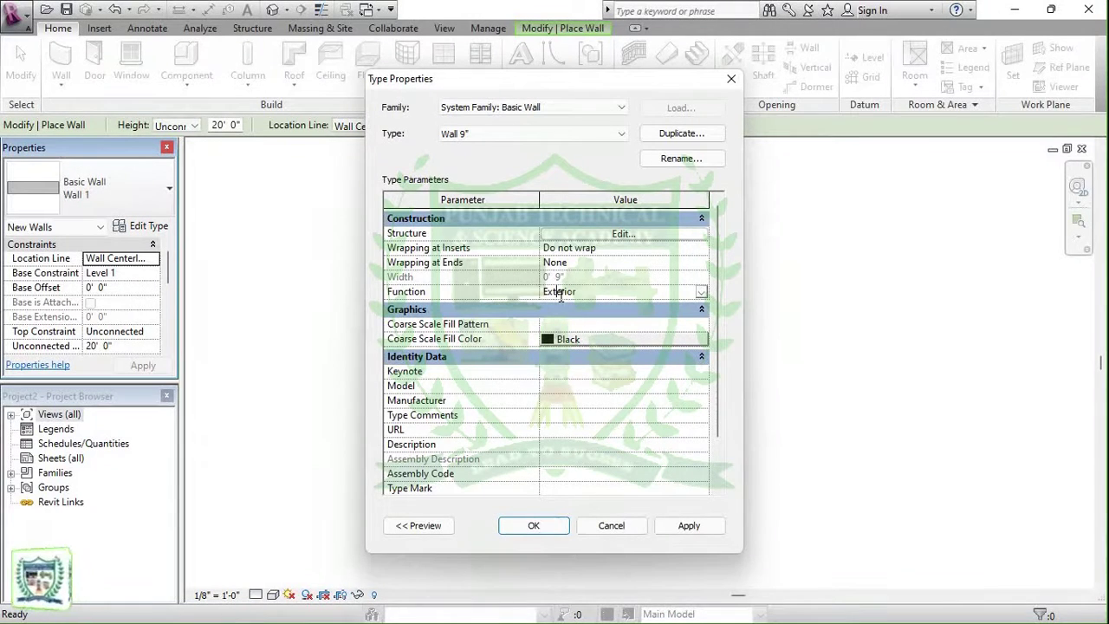
pyautogui.click(702, 292)
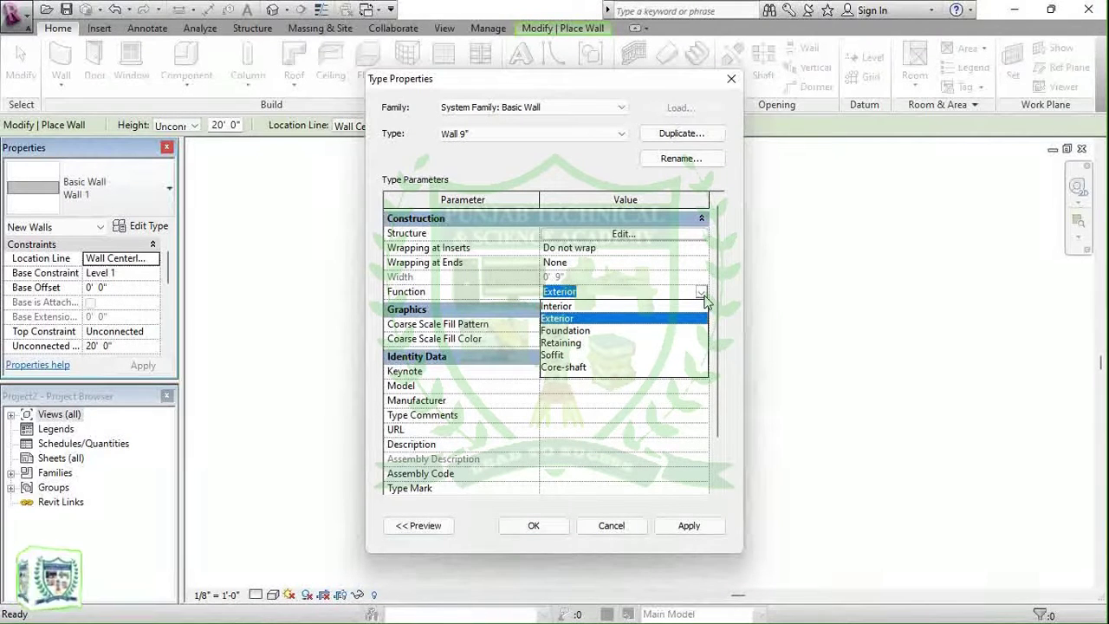
pyautogui.click(585, 292)
pyautogui.click(593, 323)
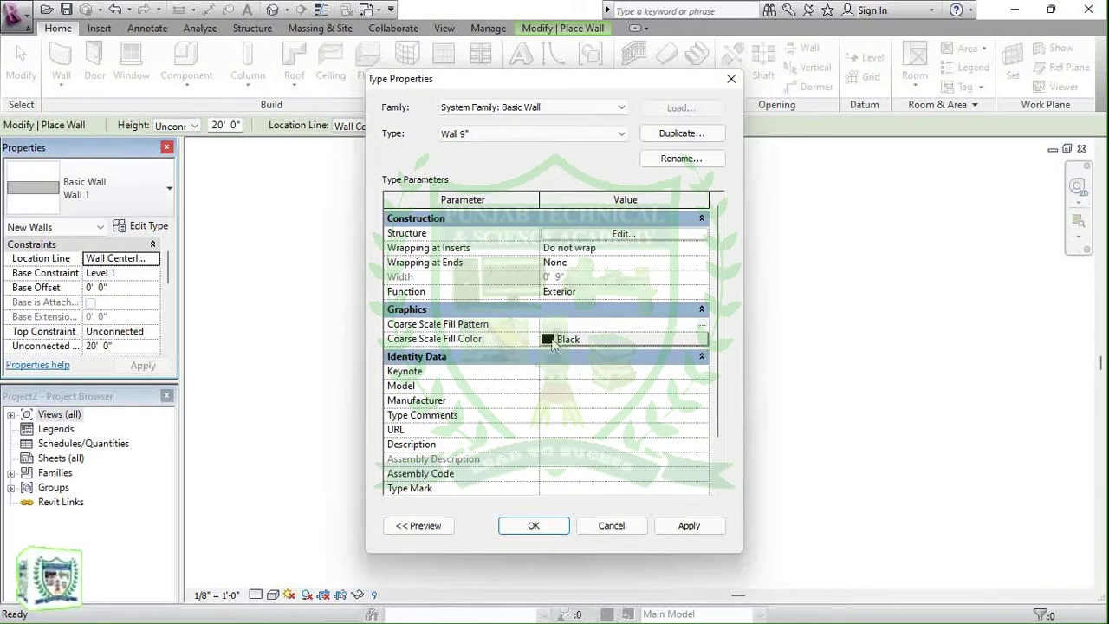
# - Set the coarse scale fill colour to dark green RGB 000-064-064 and apply it
pyautogui.click(549, 340)
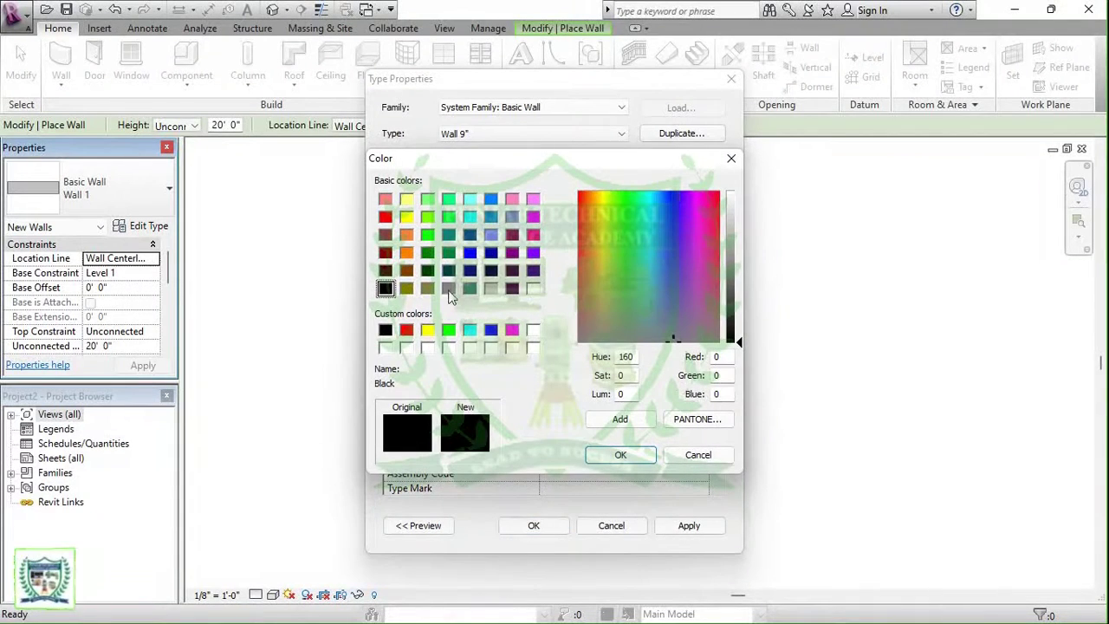
pyautogui.click(451, 271)
pyautogui.click(624, 454)
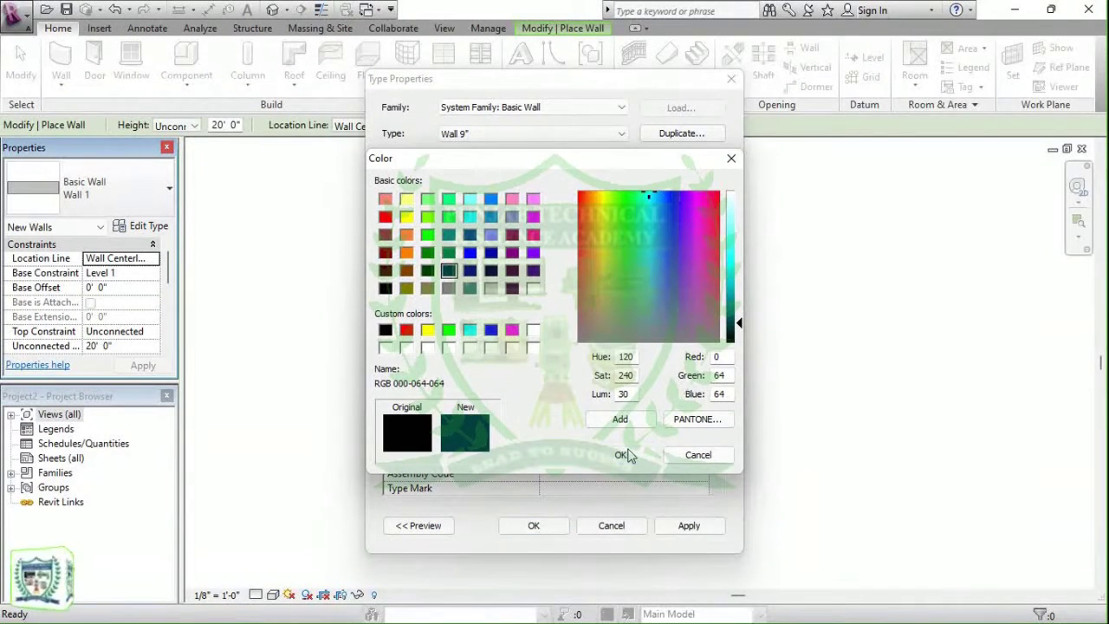
pyautogui.scroll(-2, 412, 379)
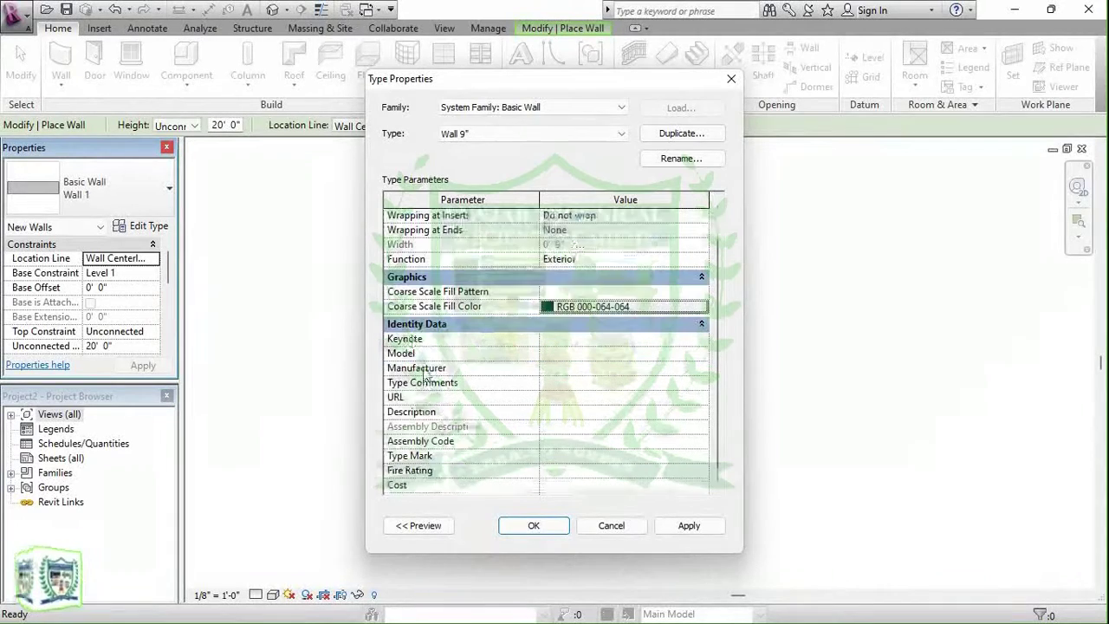
pyautogui.scroll(-1, 413, 380)
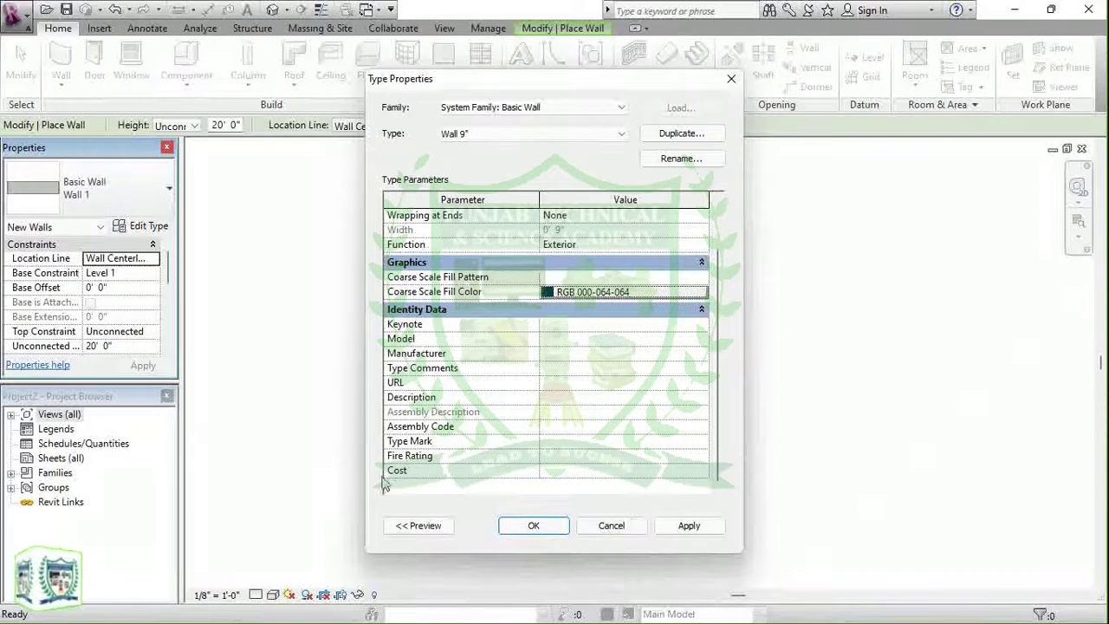
pyautogui.click(672, 531)
pyautogui.click(528, 526)
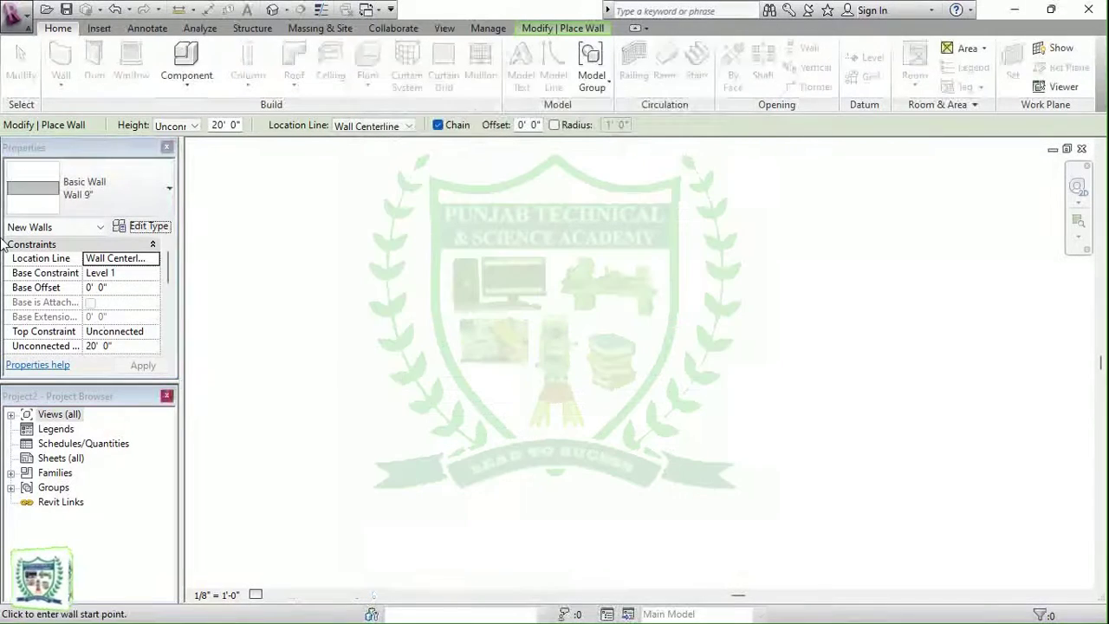
pyautogui.click(133, 190)
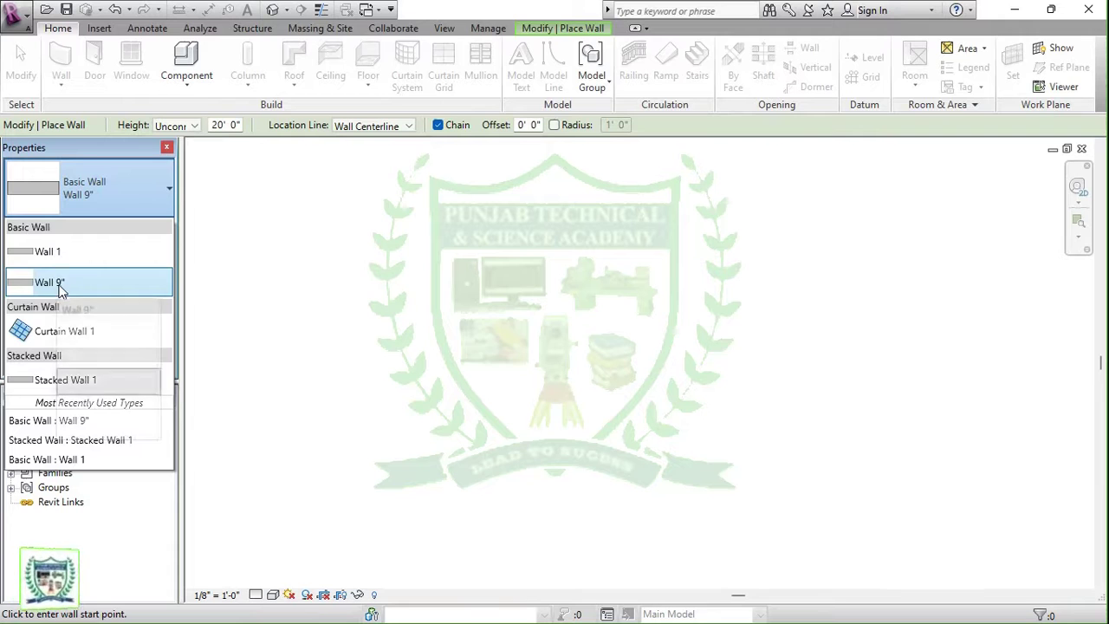
pyautogui.moveTo(50, 282)
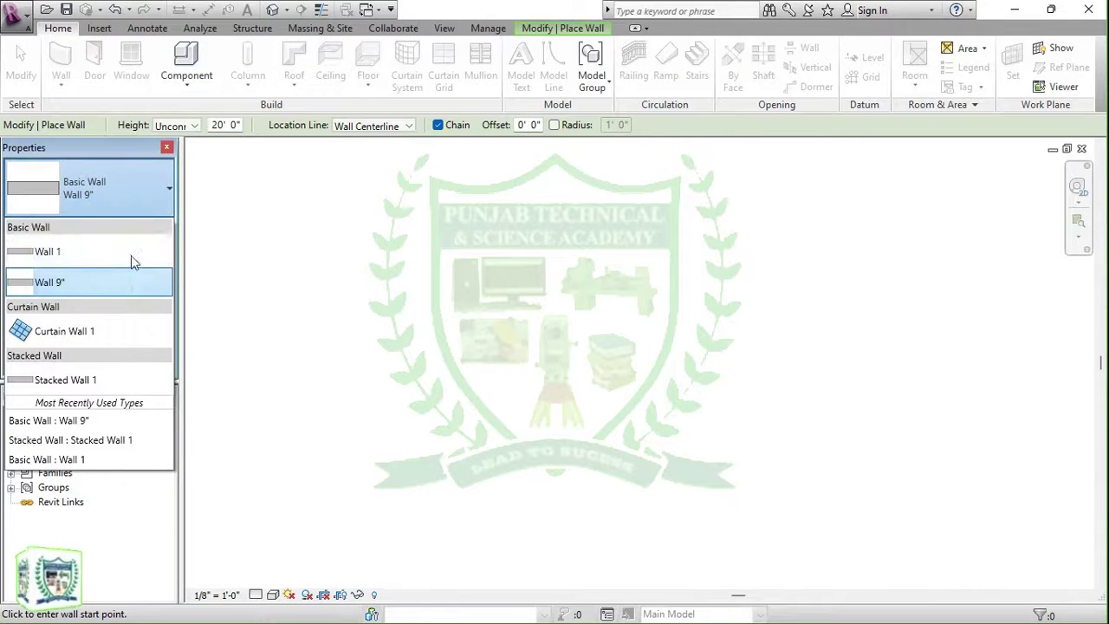
pyautogui.click(146, 208)
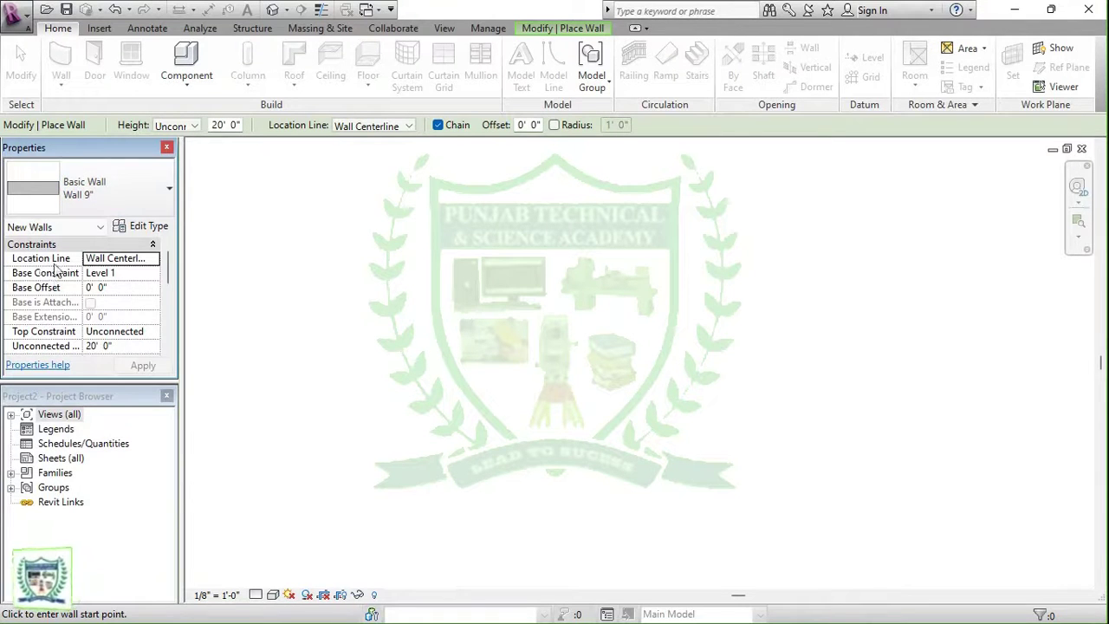
pyautogui.click(140, 230)
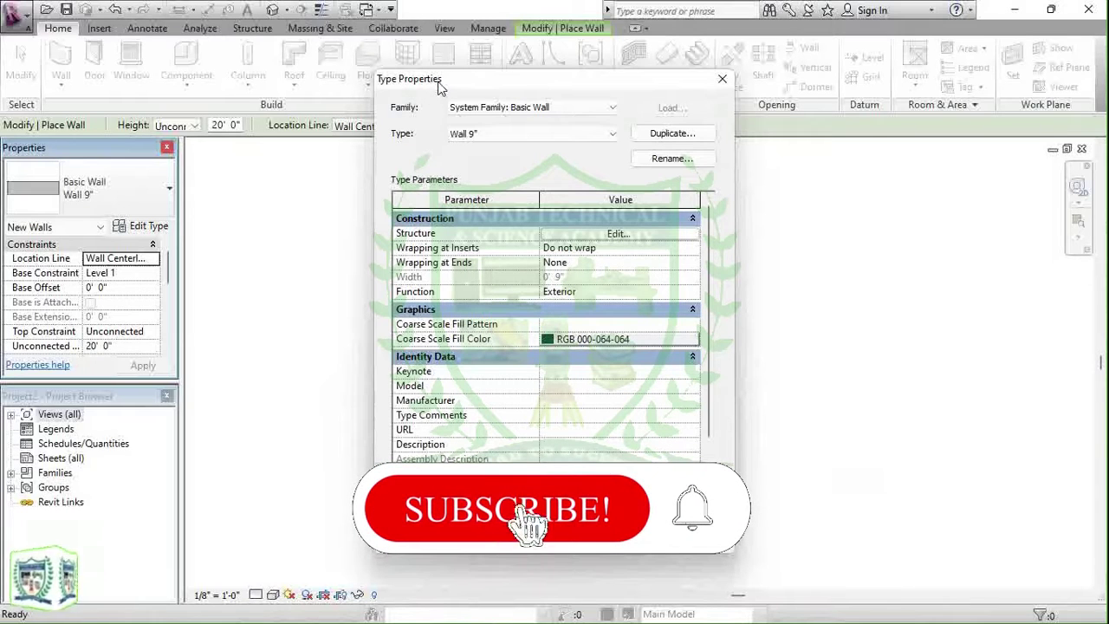
pyautogui.click(439, 86)
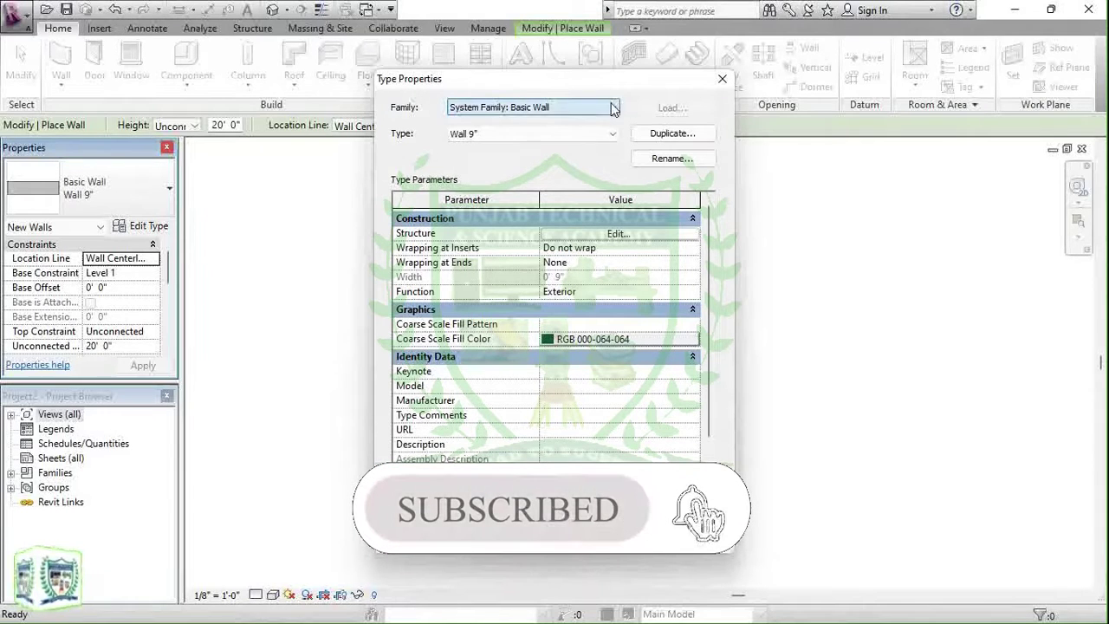
pyautogui.click(661, 136)
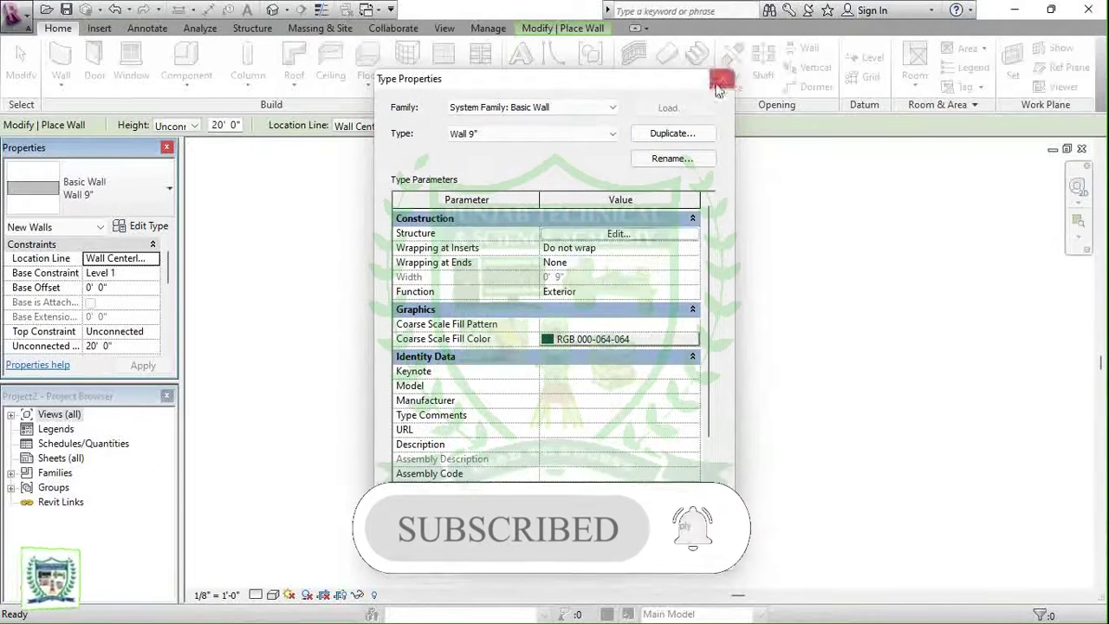
pyautogui.click(717, 88)
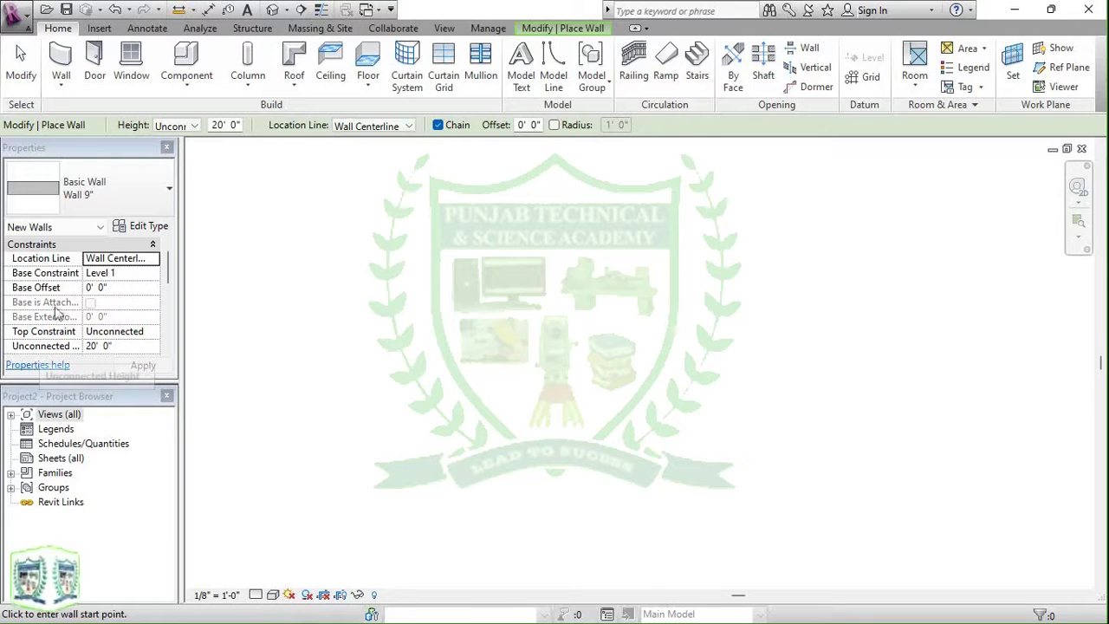
# - Review the new walls' base constraint and set their Unconnected Height to 11' 0"
pyautogui.click(95, 275)
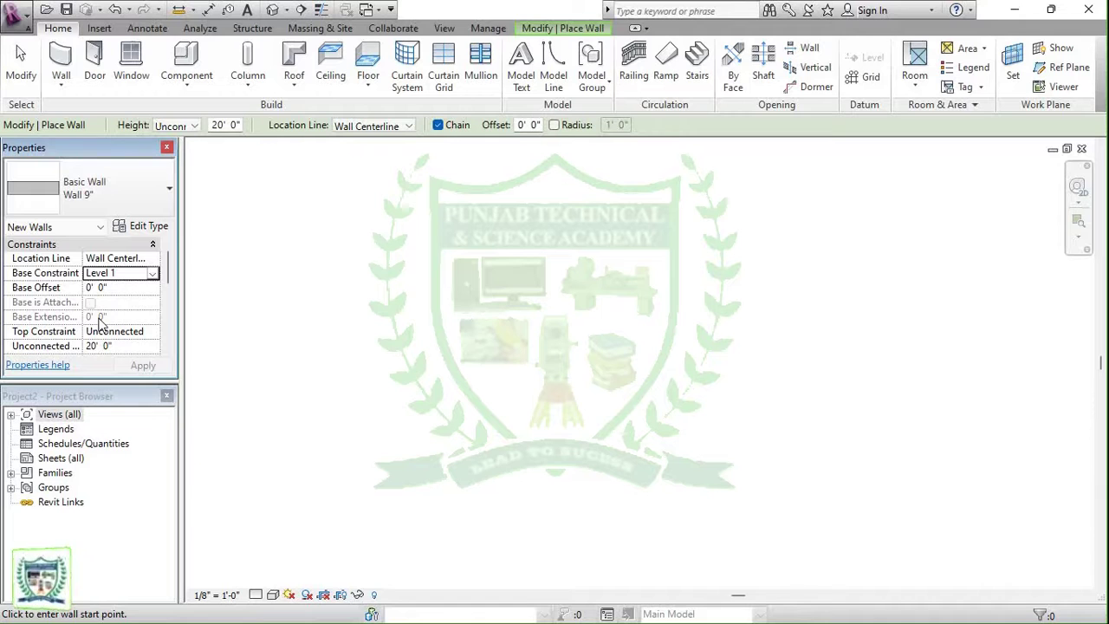
pyautogui.click(52, 227)
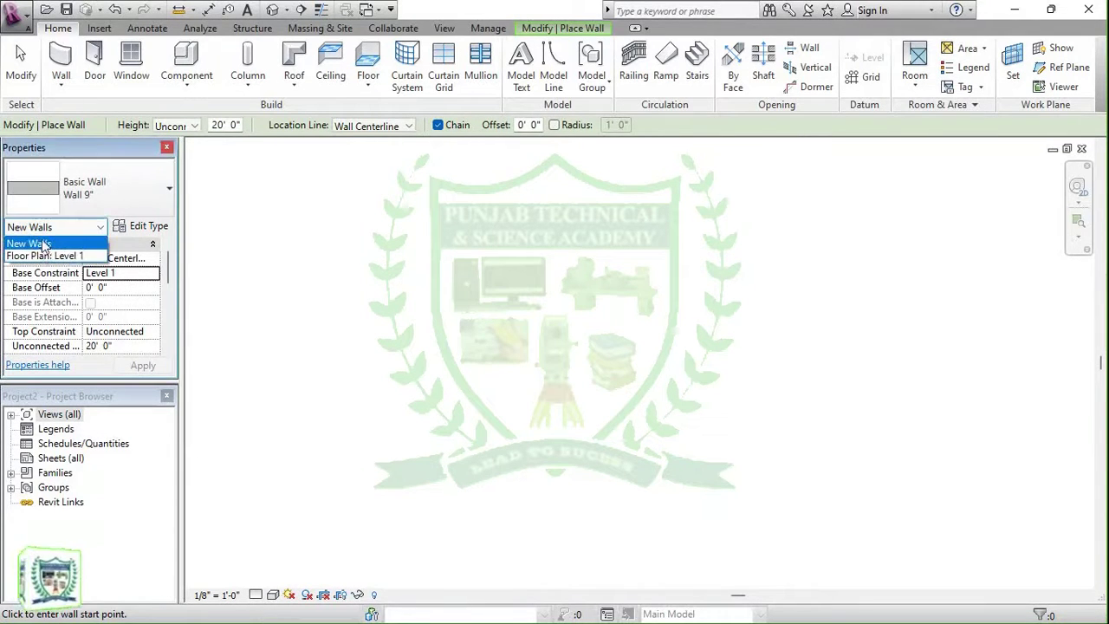
pyautogui.click(76, 234)
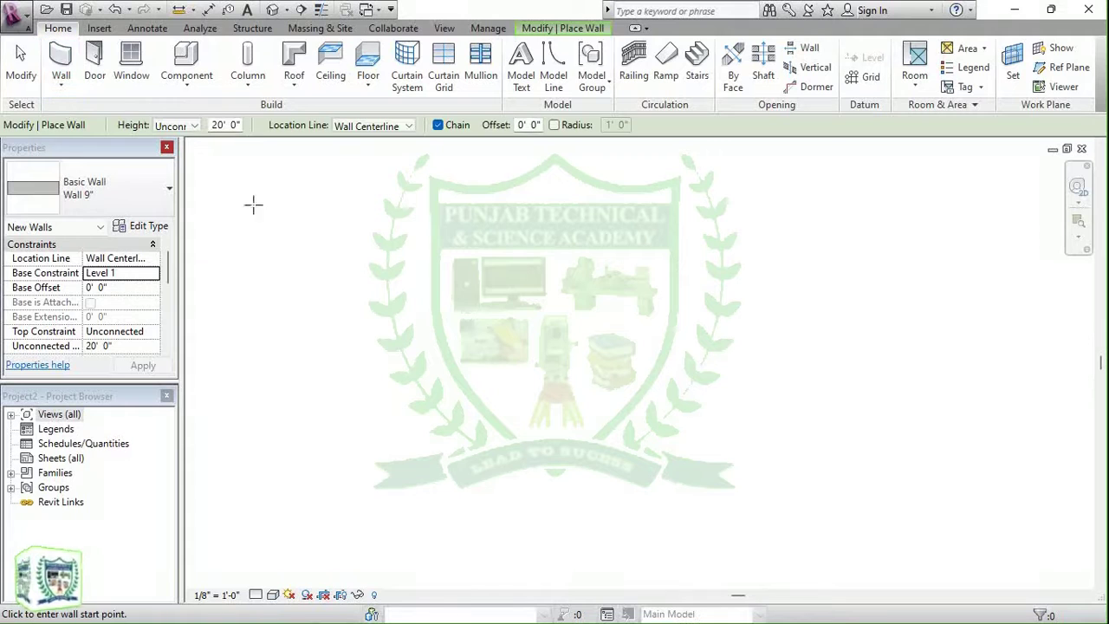
pyautogui.click(93, 348)
pyautogui.write('11')
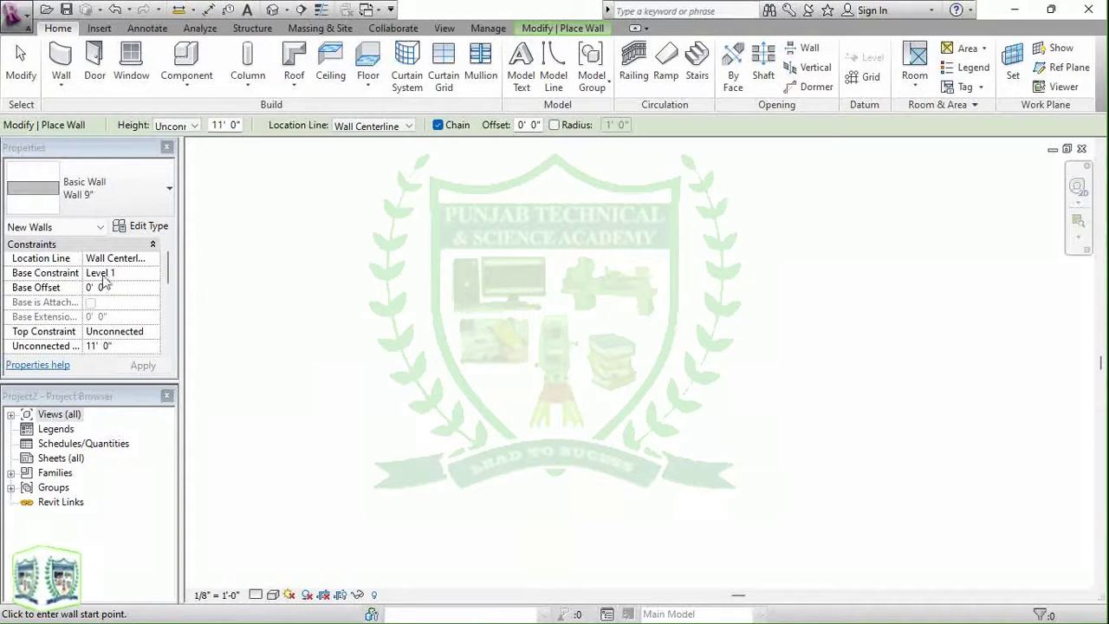
# - Begin a wall in the upper left of the plan, then cancel wall placement
pyautogui.click(264, 213)
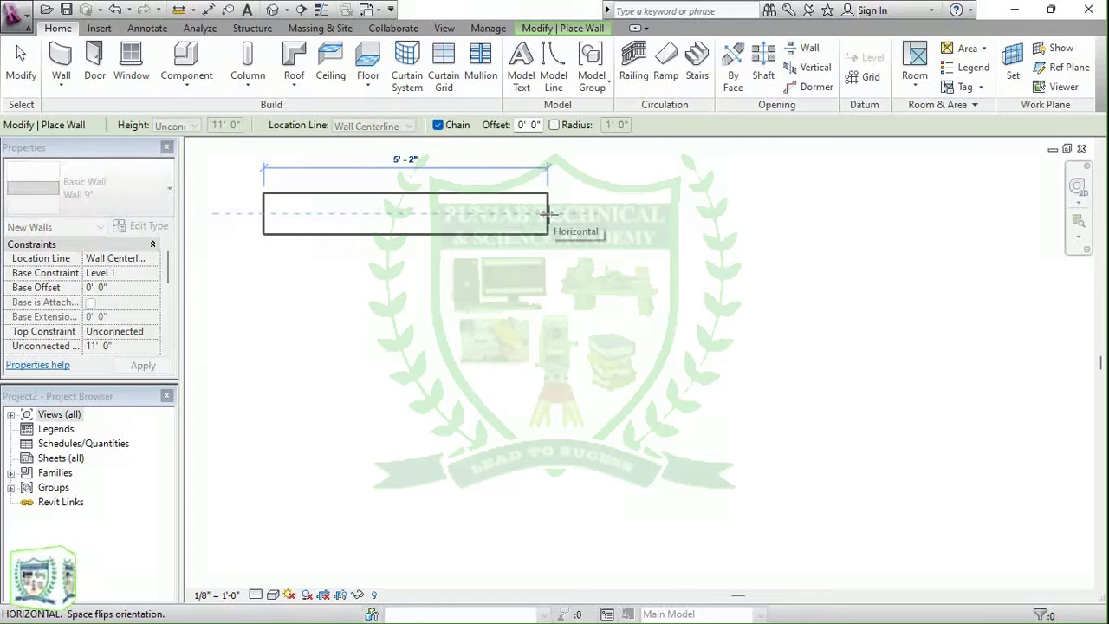
pyautogui.click(26, 71)
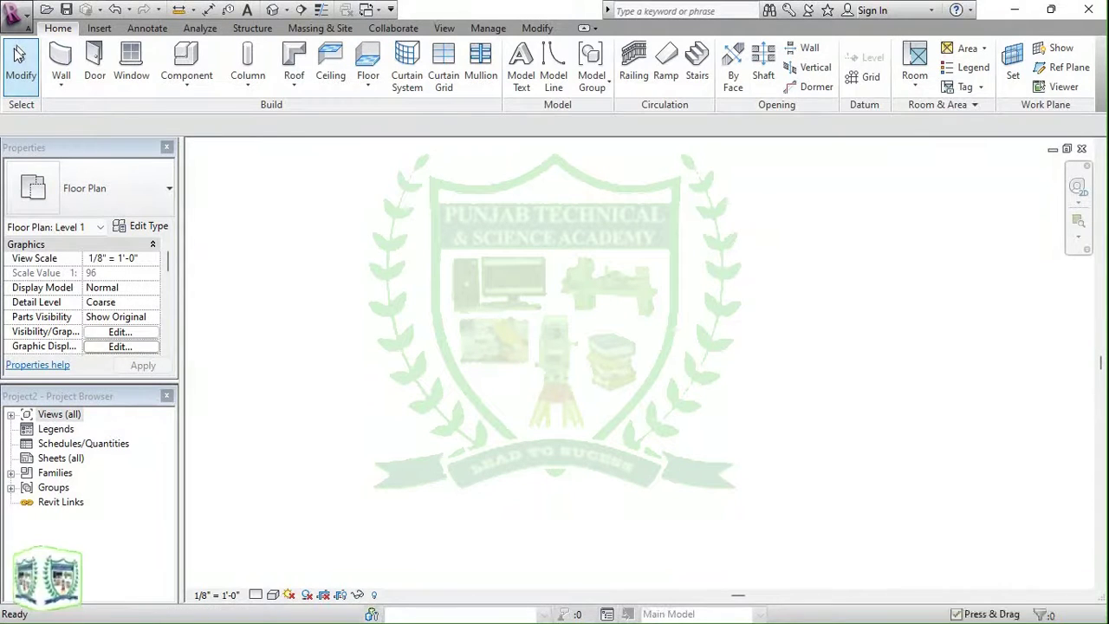
pyautogui.click(156, 188)
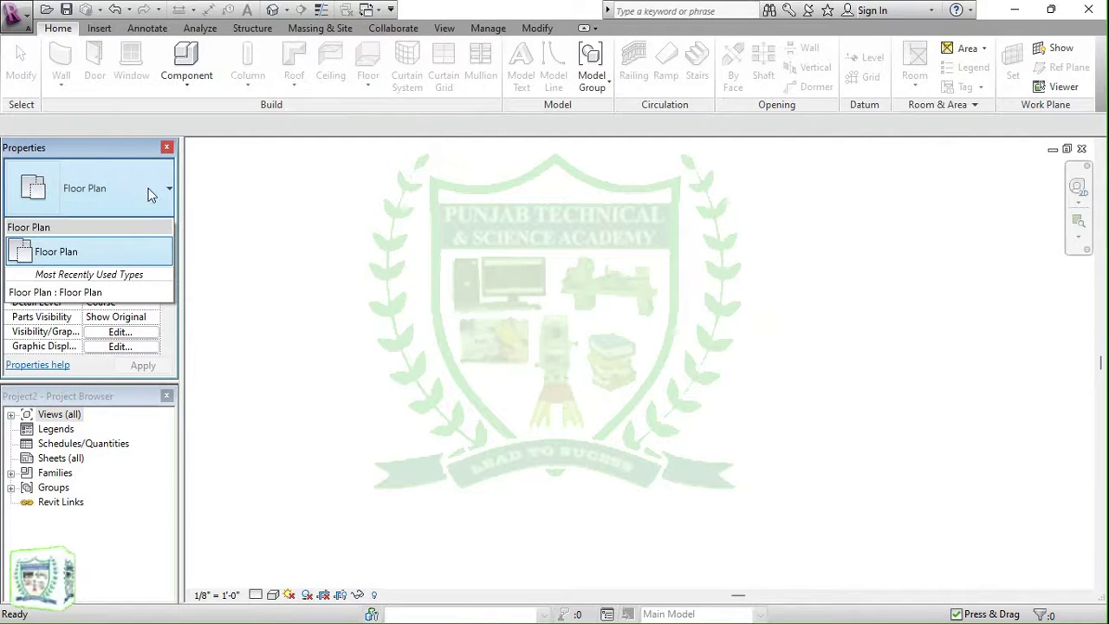
pyautogui.click(149, 188)
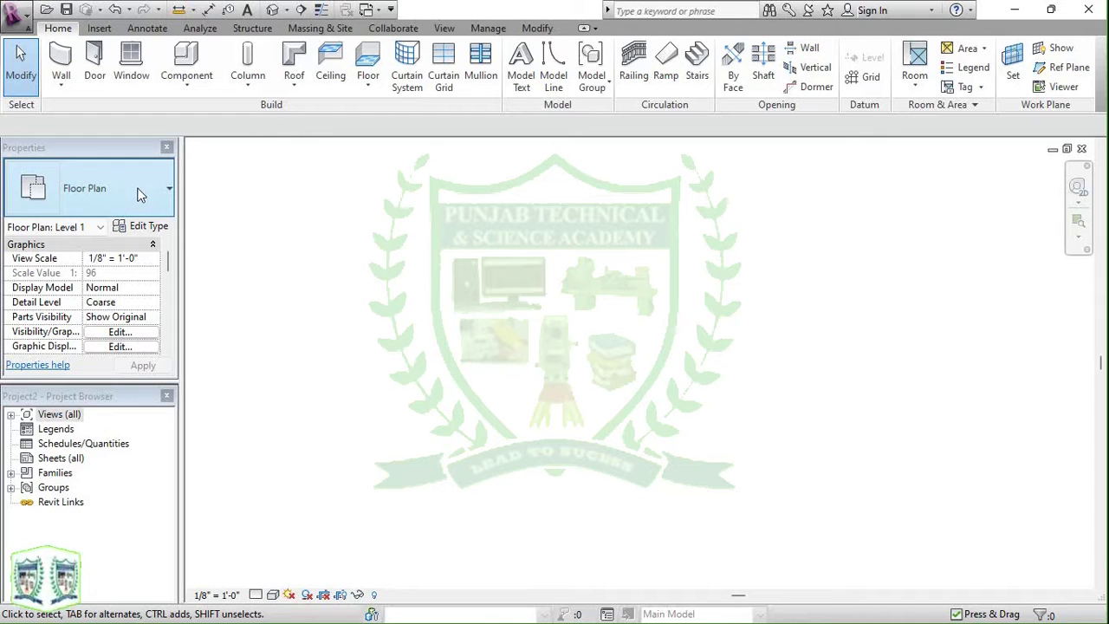
pyautogui.click(153, 185)
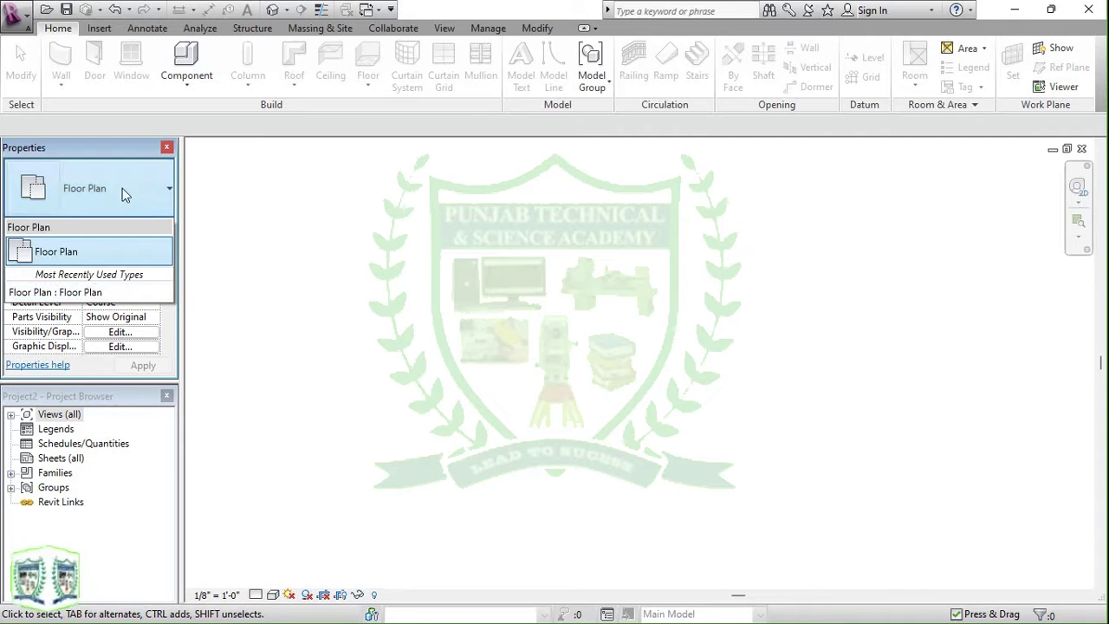
pyautogui.click(145, 188)
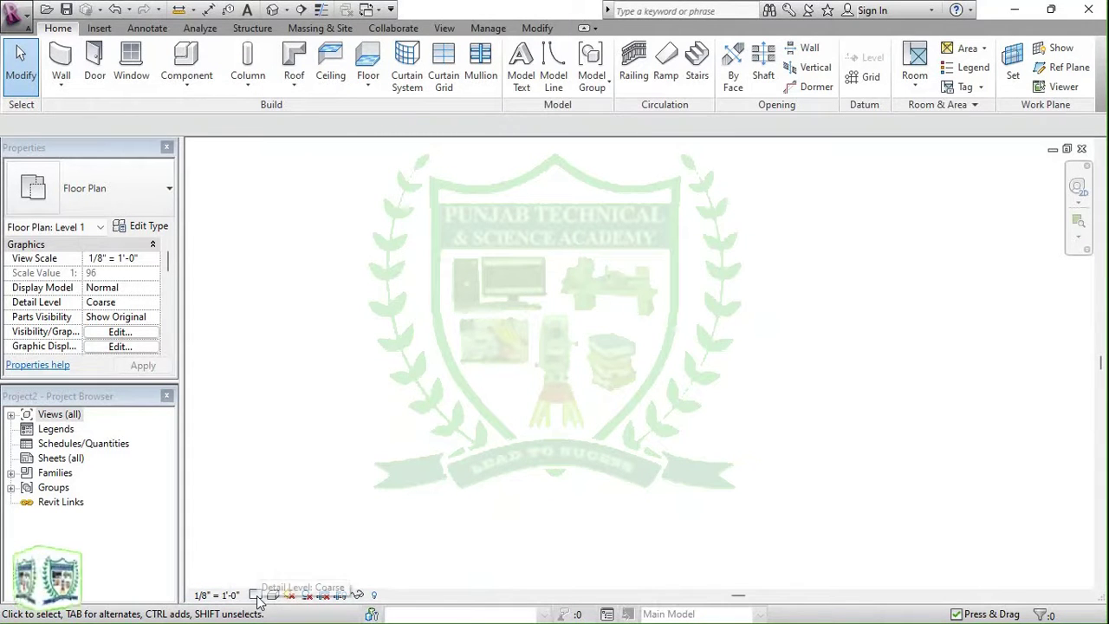
pyautogui.click(257, 596)
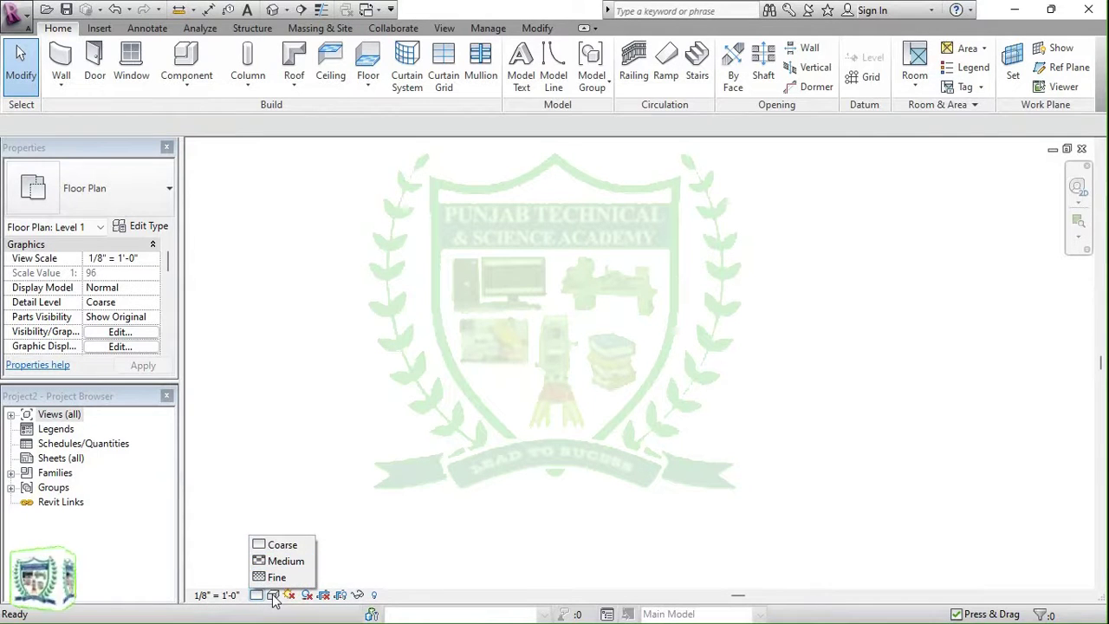
pyautogui.click(272, 594)
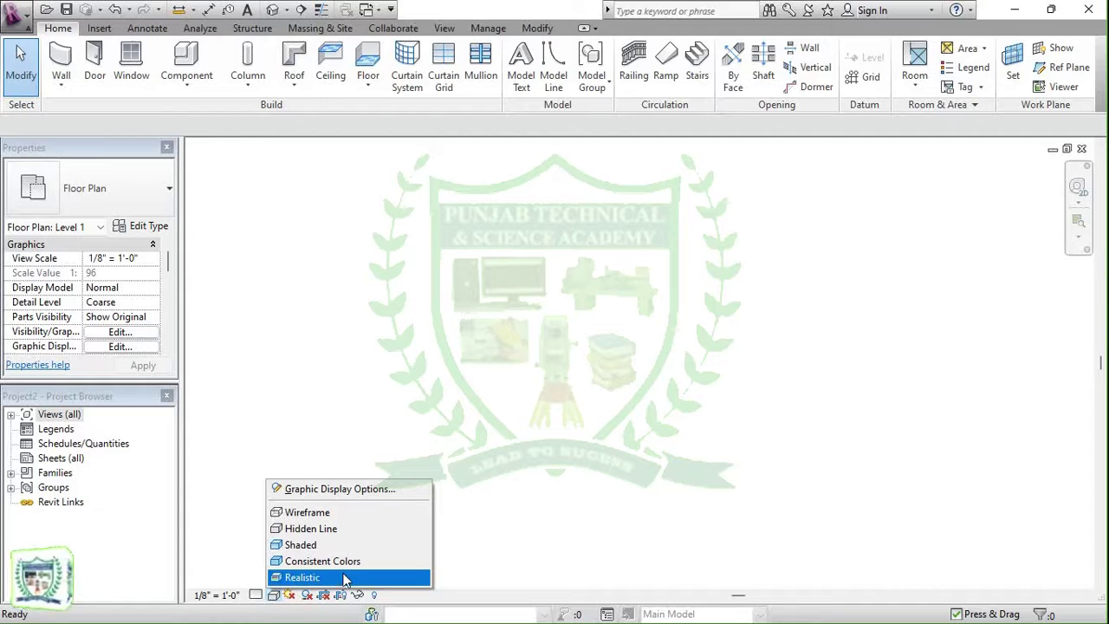
pyautogui.click(288, 598)
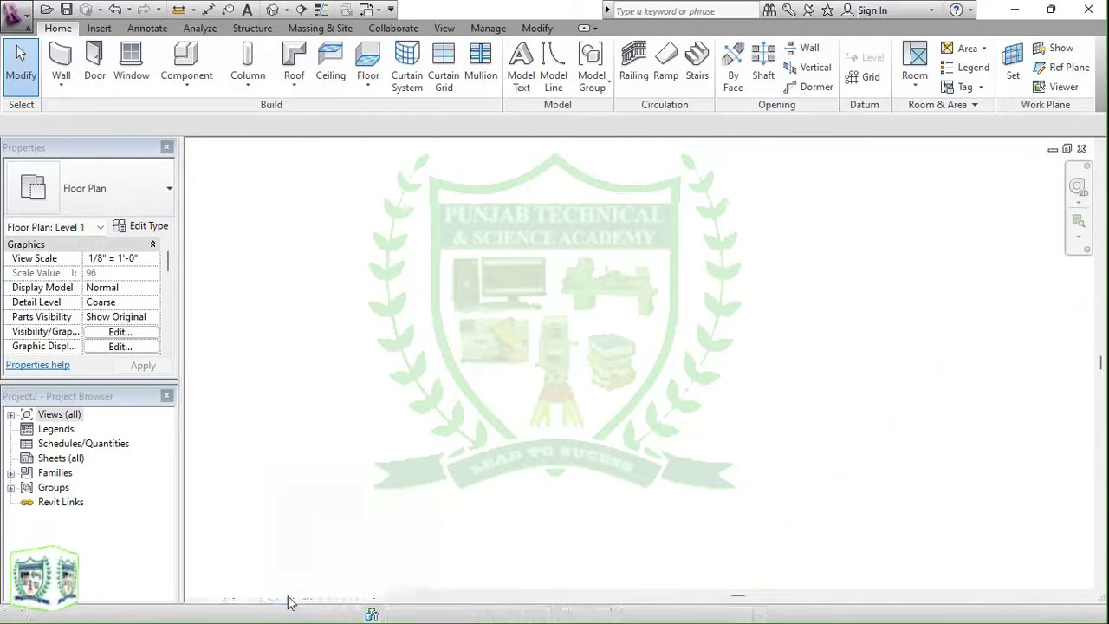
pyautogui.click(288, 597)
pyautogui.click(303, 603)
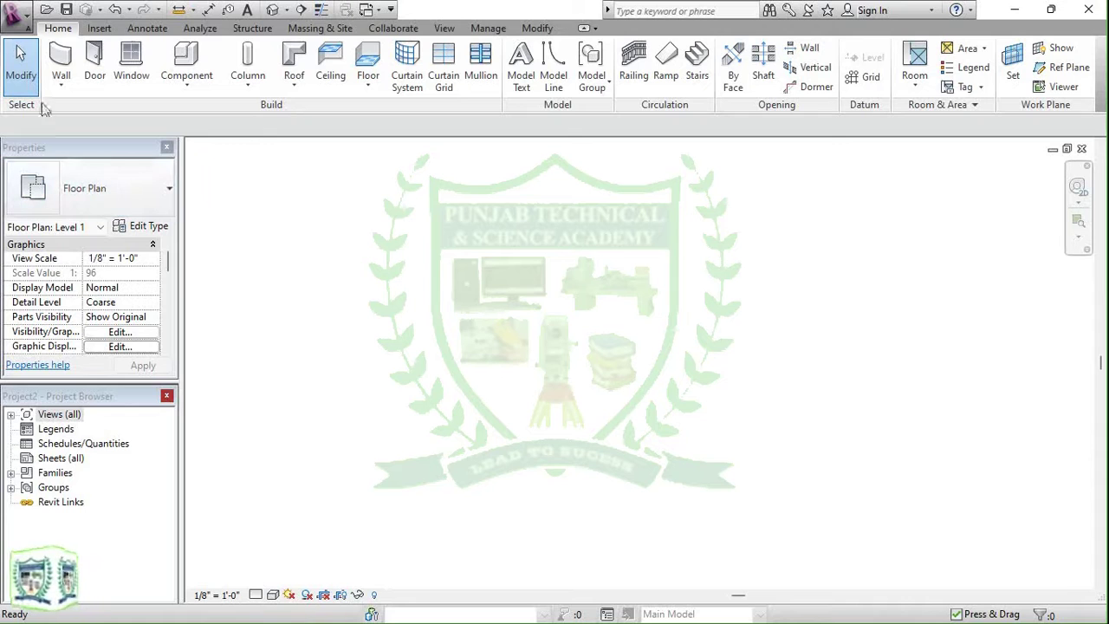
# - Restart Wall 9" placement with Top Constraint set to Up to level: Level 1, dismissing the height error
pyautogui.click(71, 57)
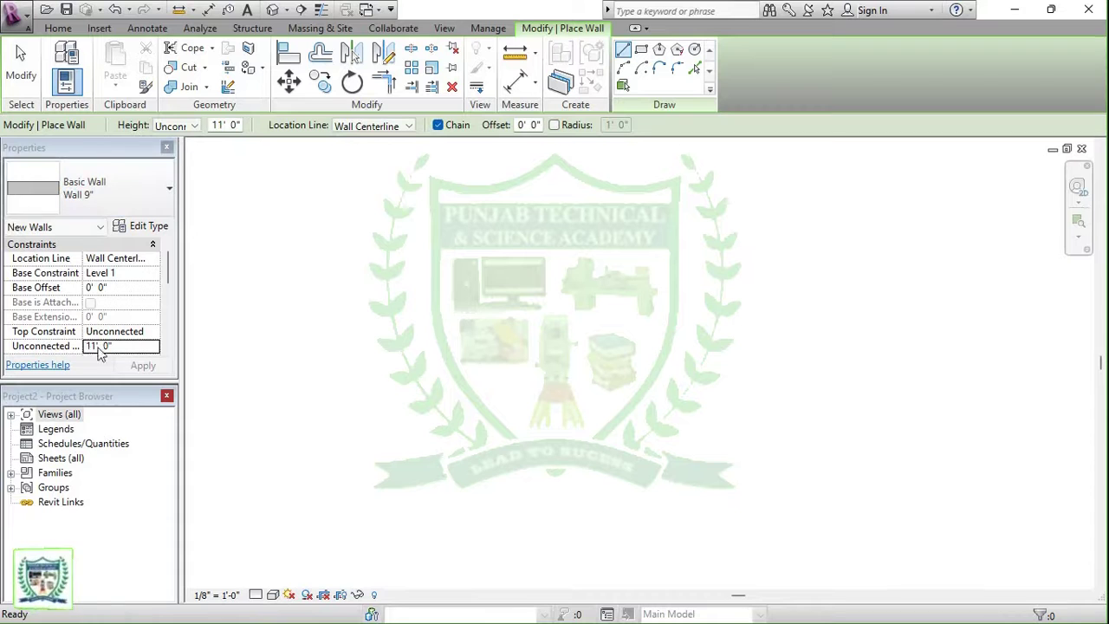
pyautogui.click(110, 332)
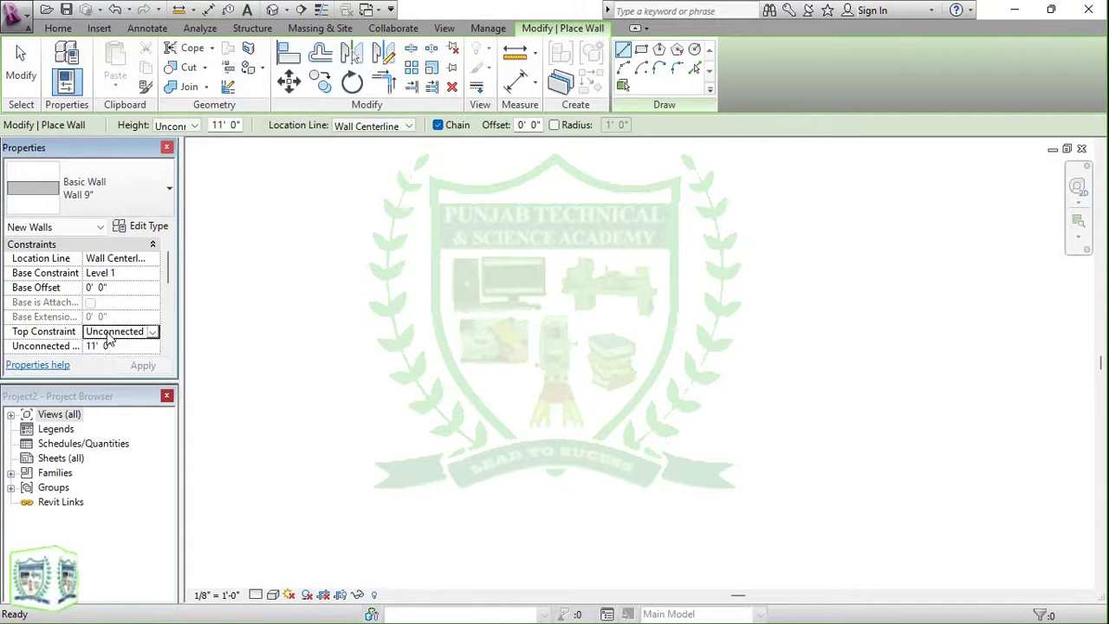
pyautogui.click(152, 333)
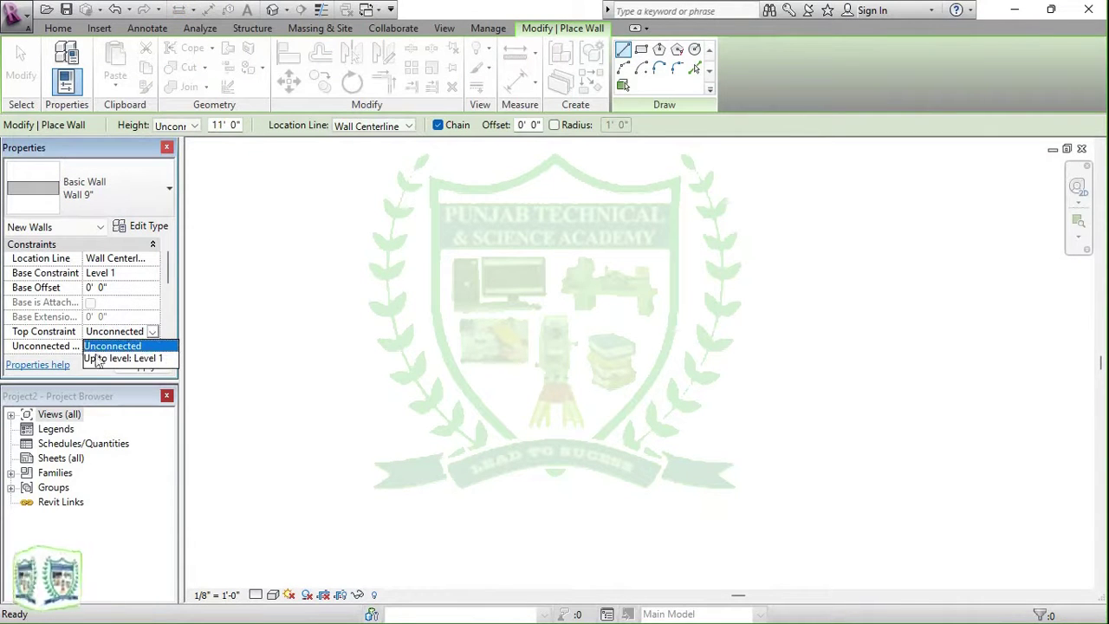
pyautogui.click(159, 360)
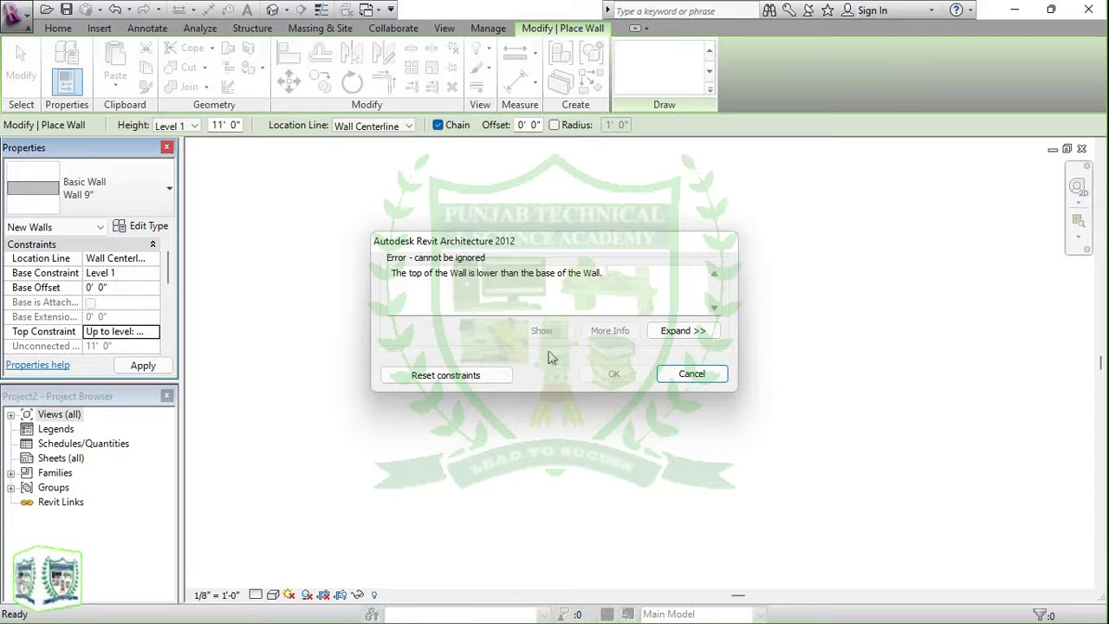
pyautogui.click(671, 377)
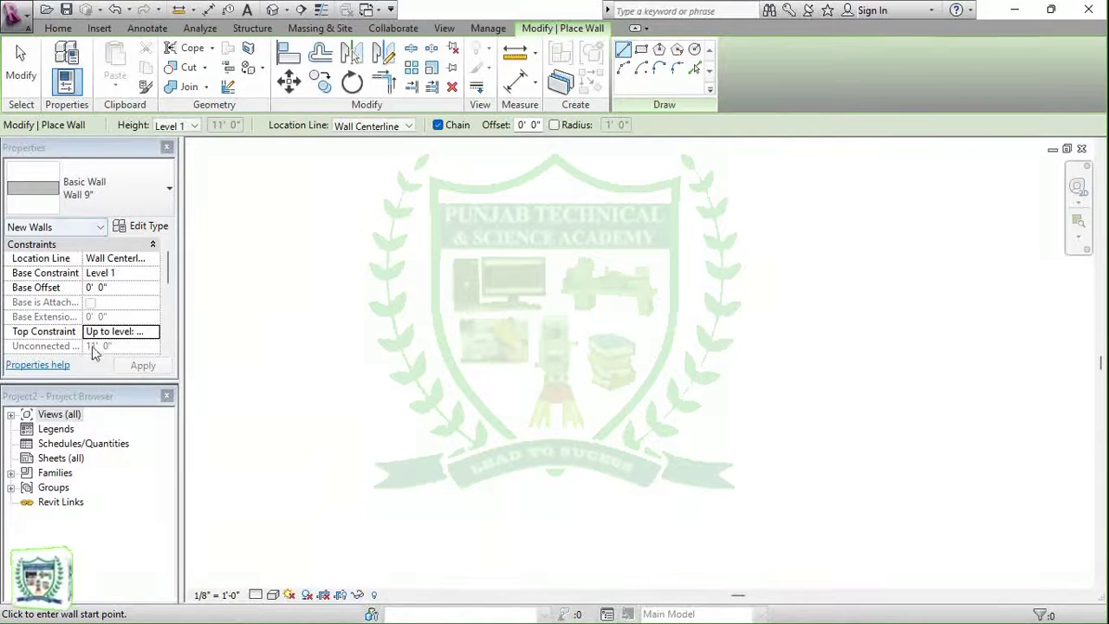